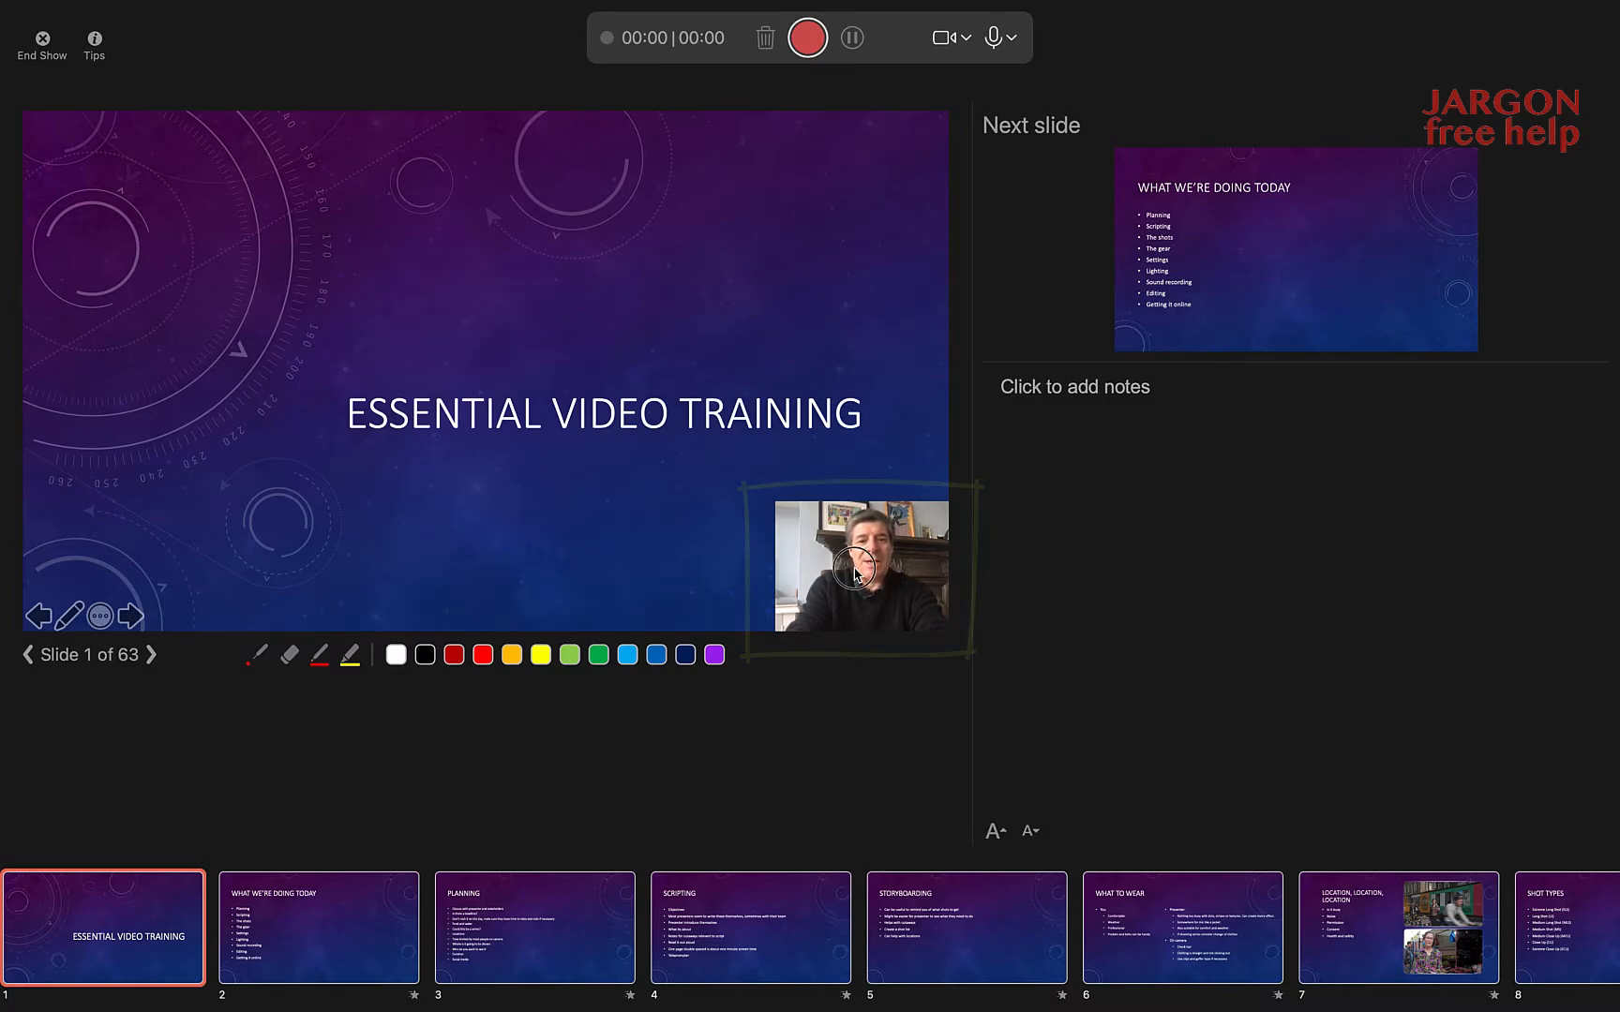
# Review the available recording cameras and microphones, keeping MacBook Pro Microphone as the audio source
pyautogui.press('Right')
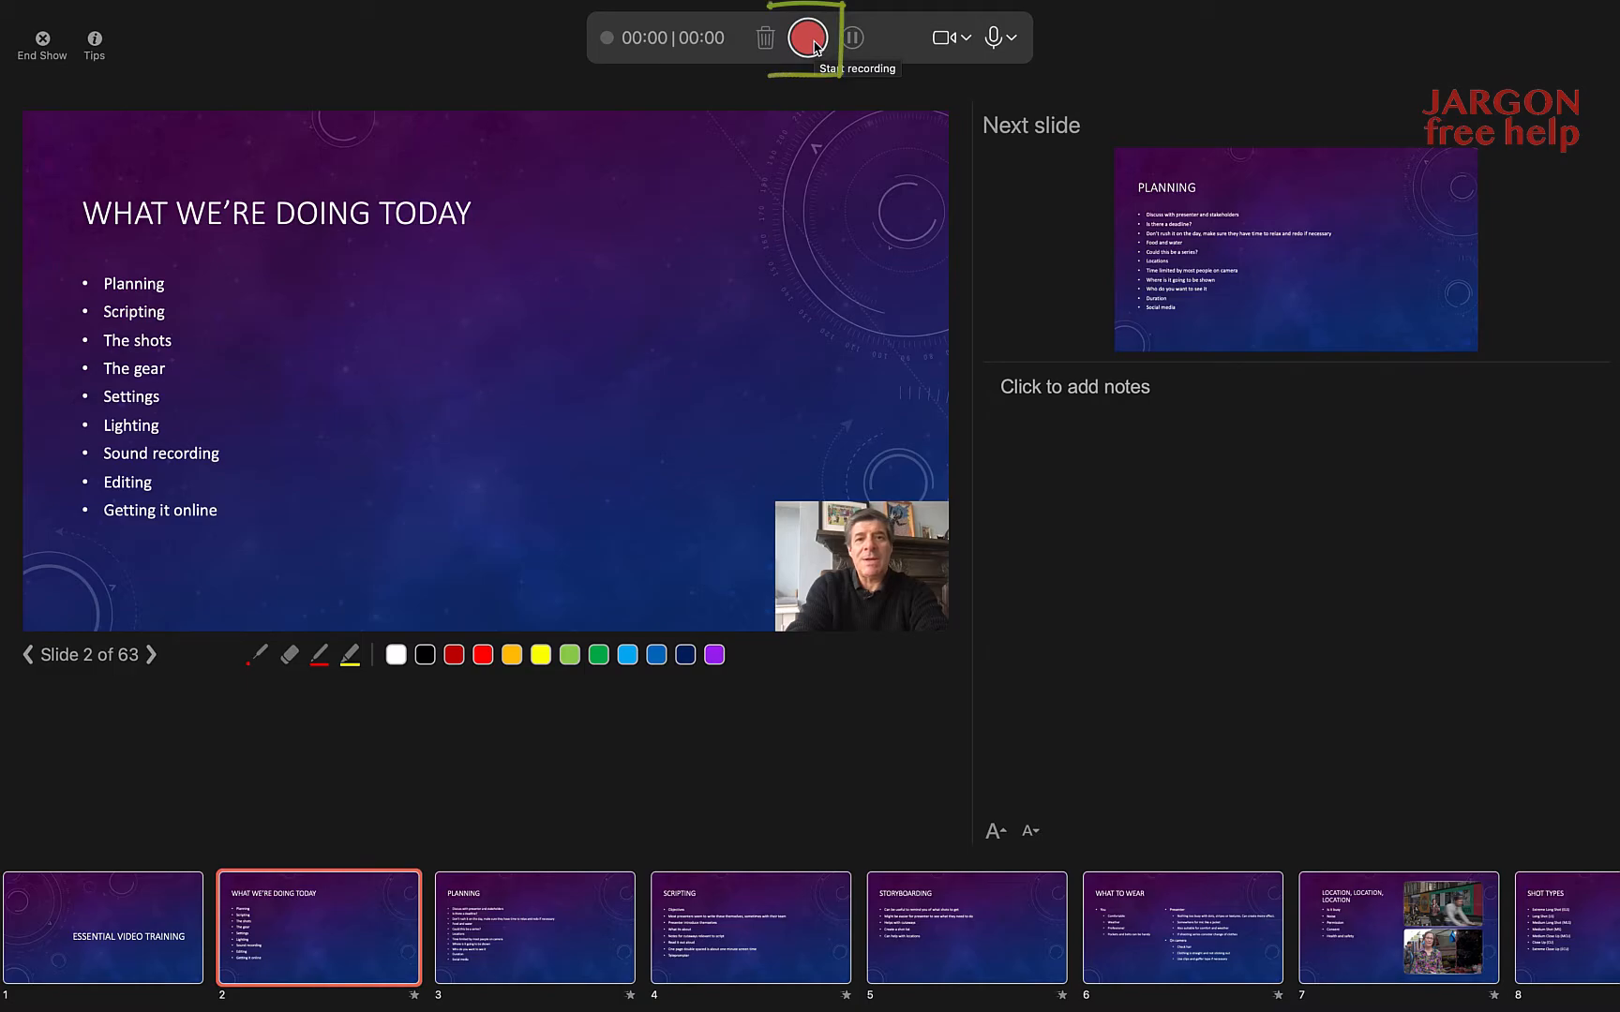
pyautogui.click(967, 41)
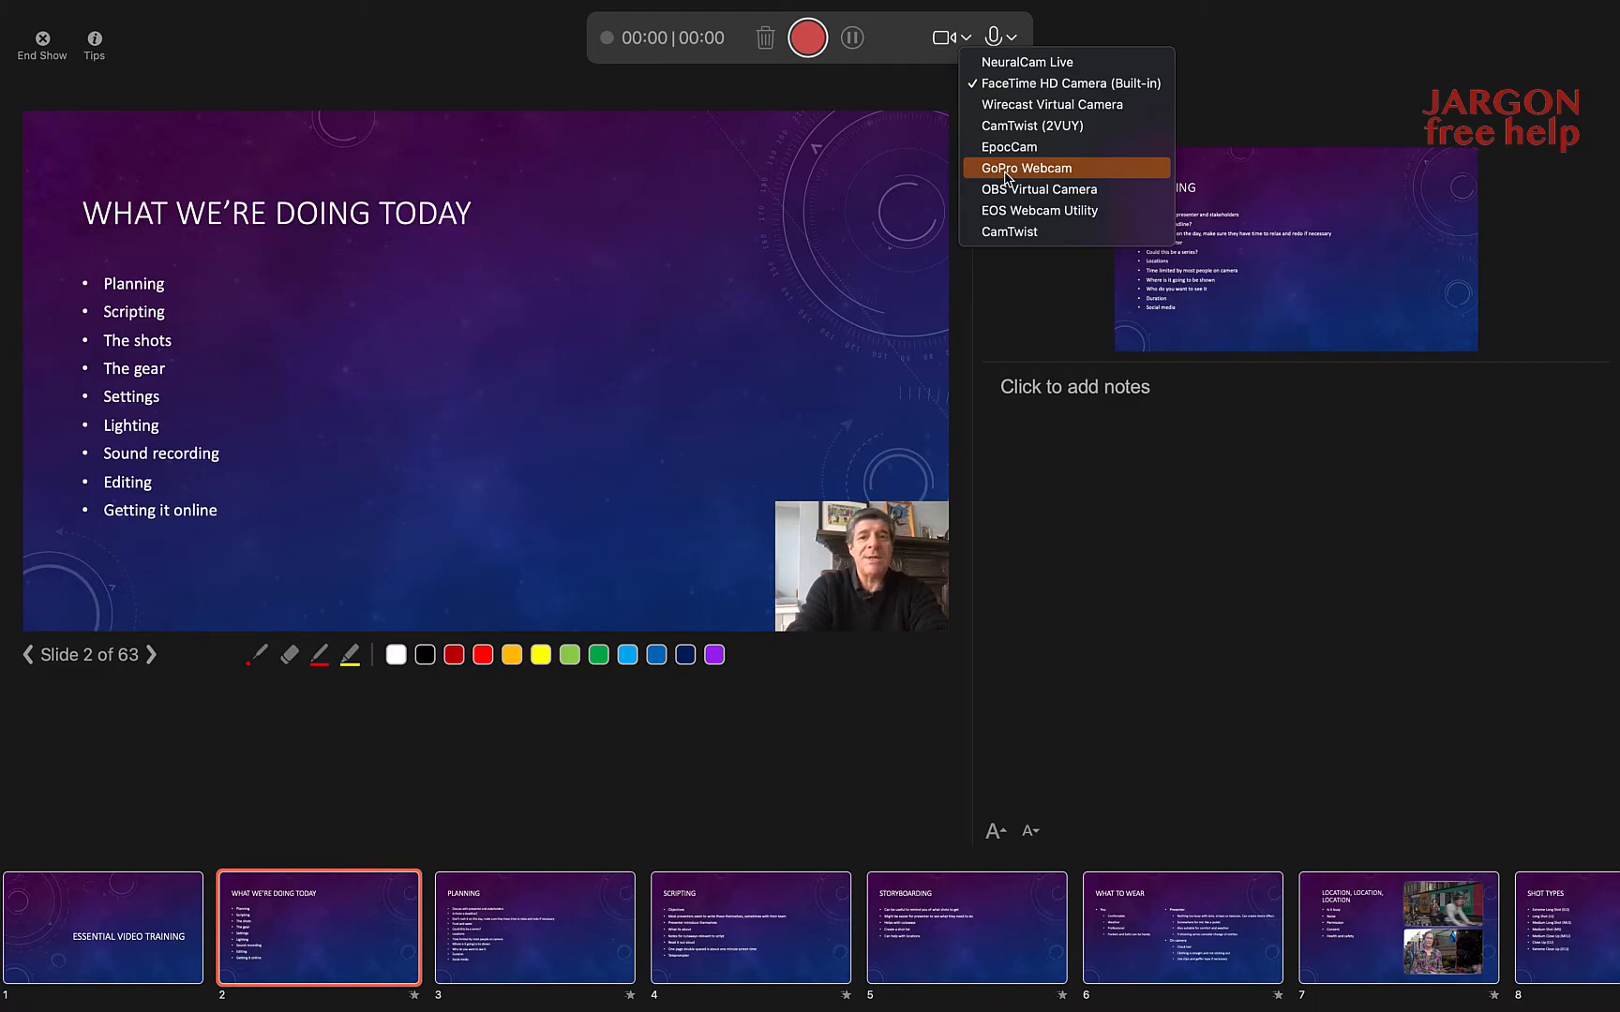
pyautogui.click(966, 38)
pyautogui.click(1011, 38)
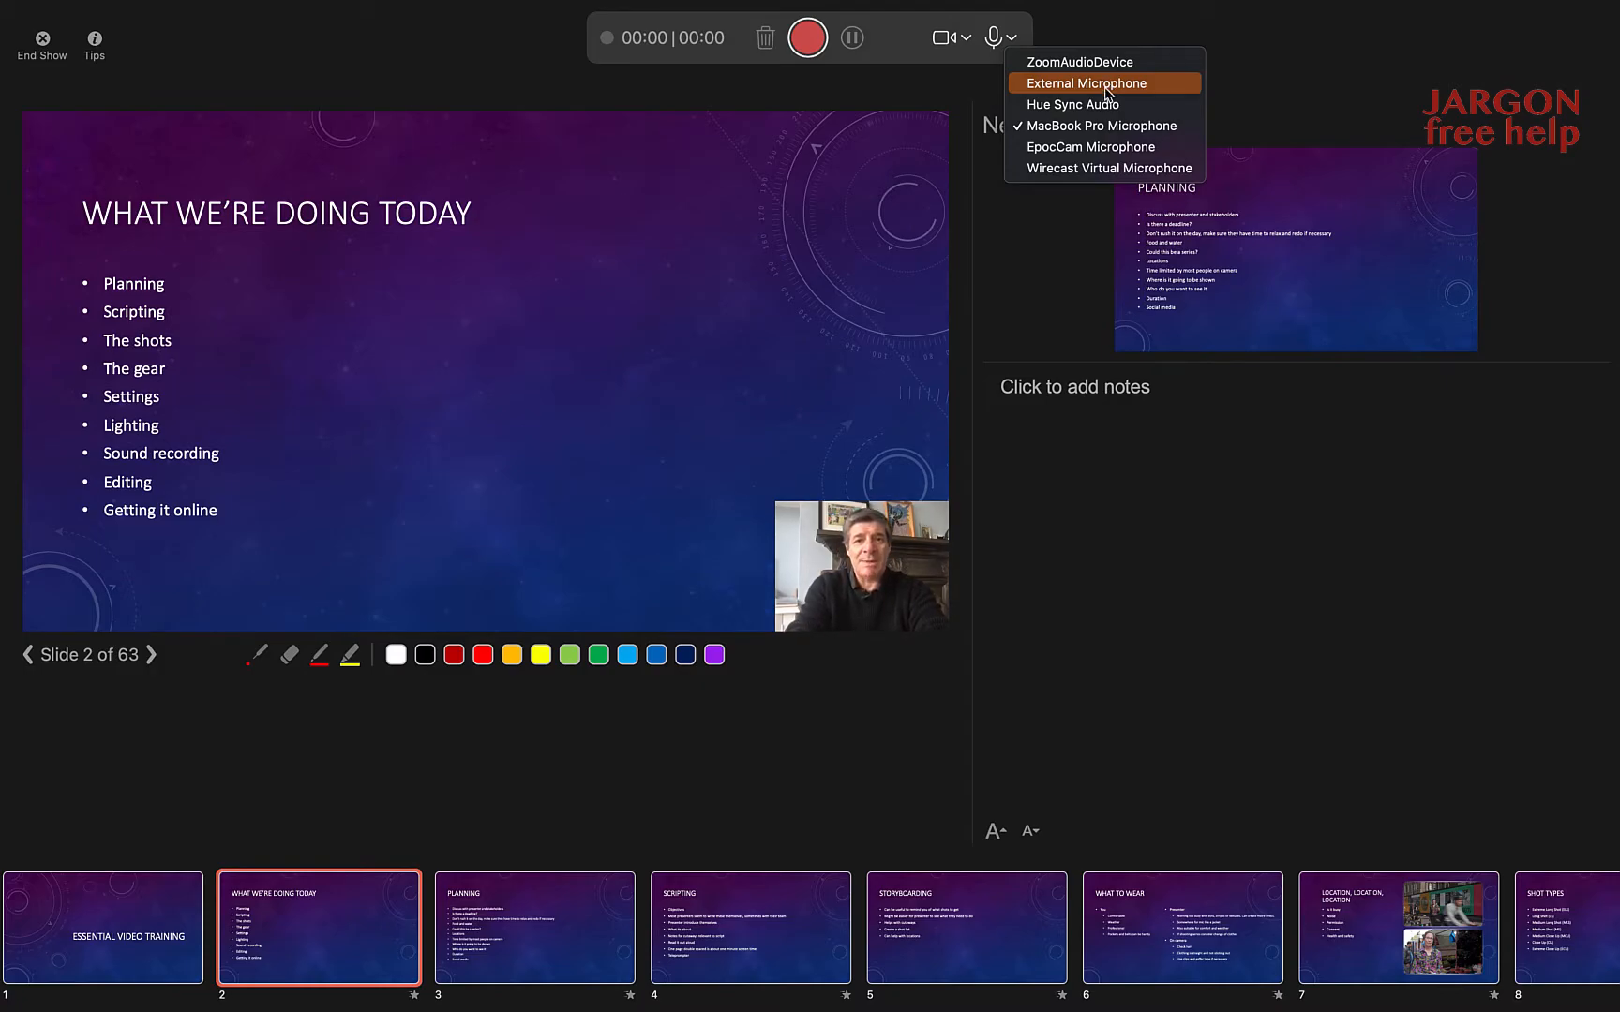
pyautogui.click(1095, 129)
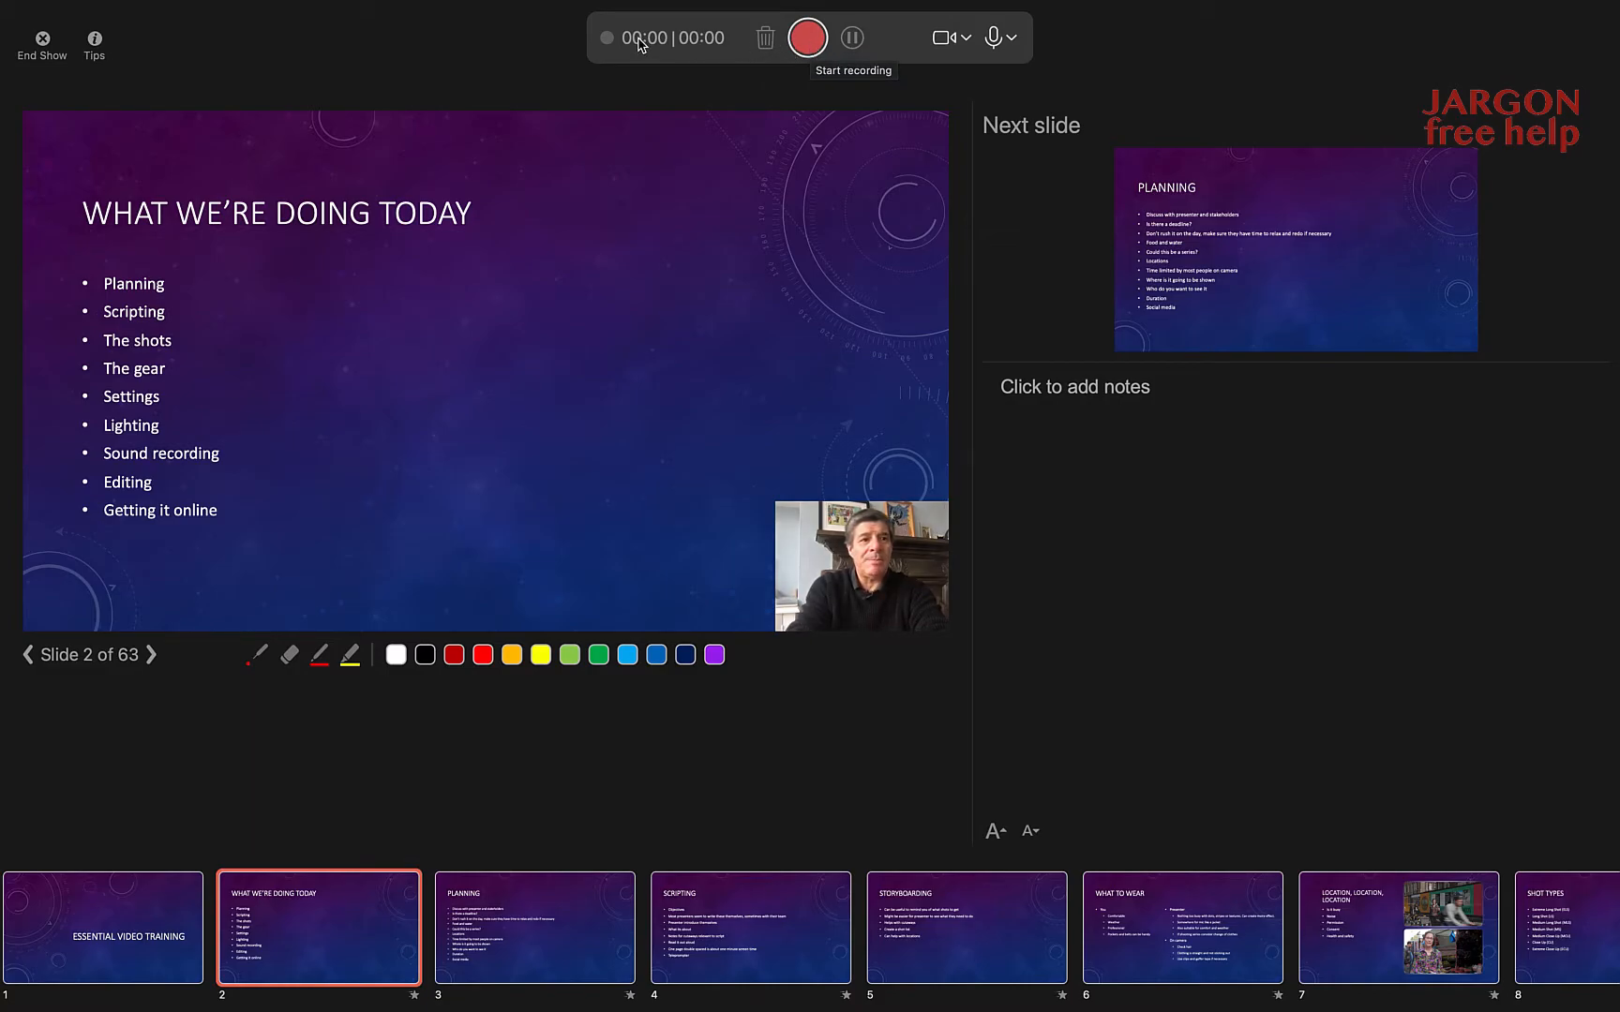
# Record the presentation from slide 1 into slide 2, pausing and resuming the recording on slide 2
pyautogui.click(29, 655)
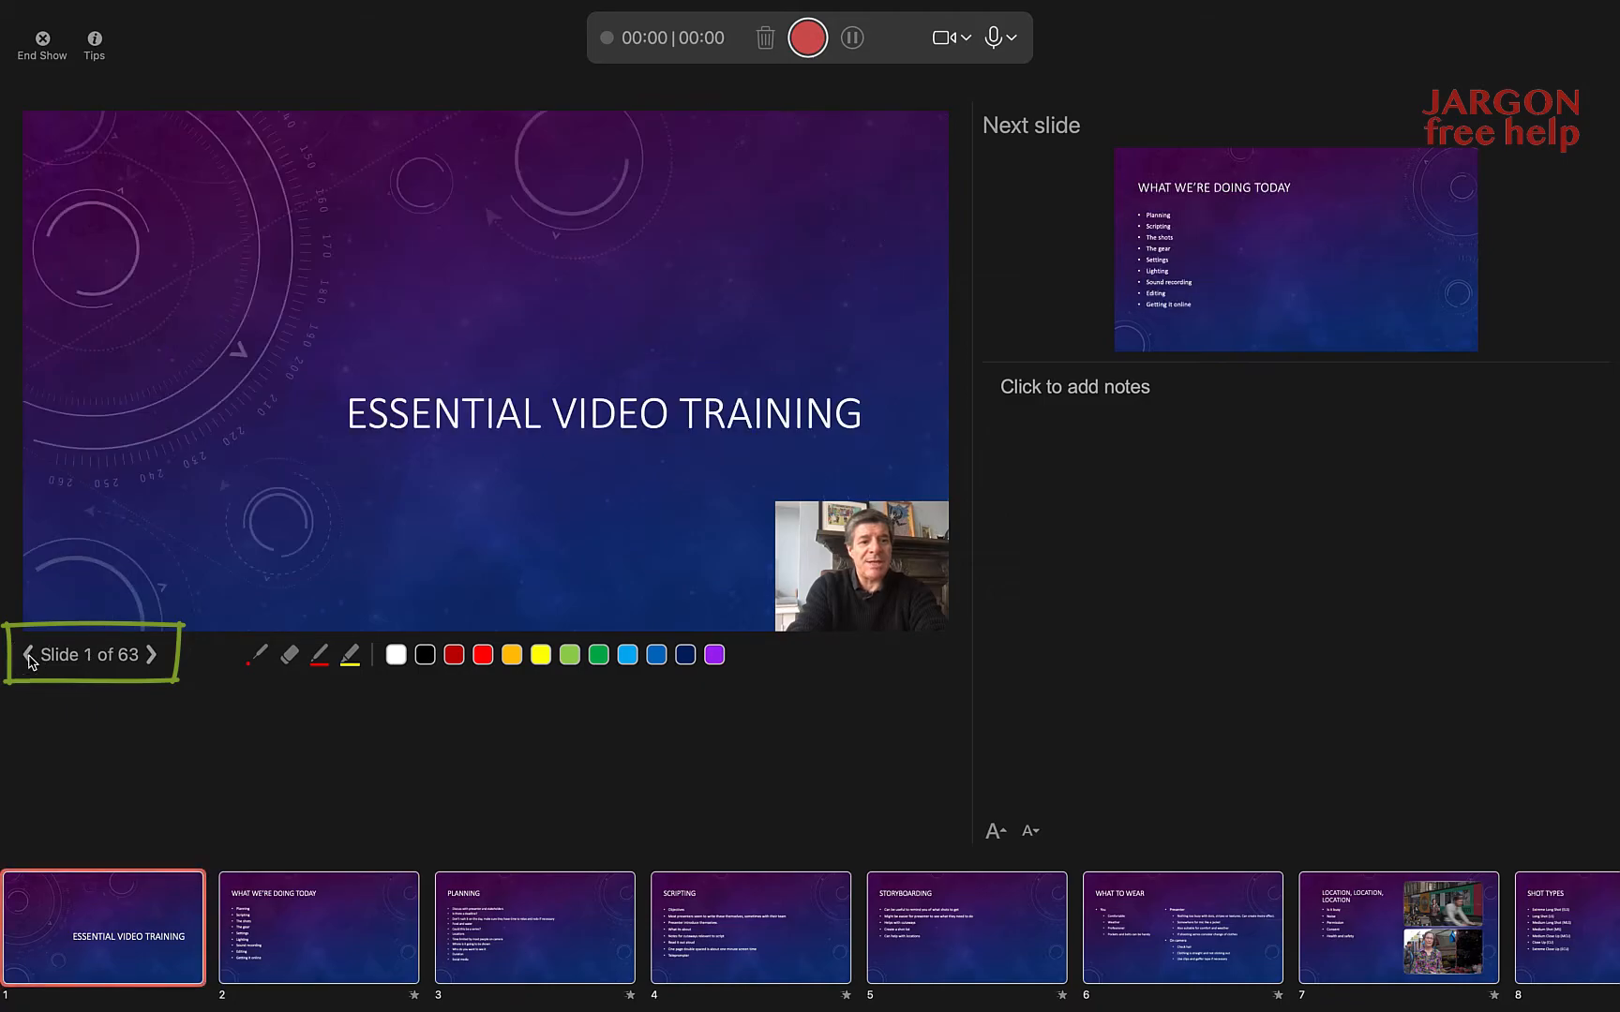
pyautogui.click(806, 42)
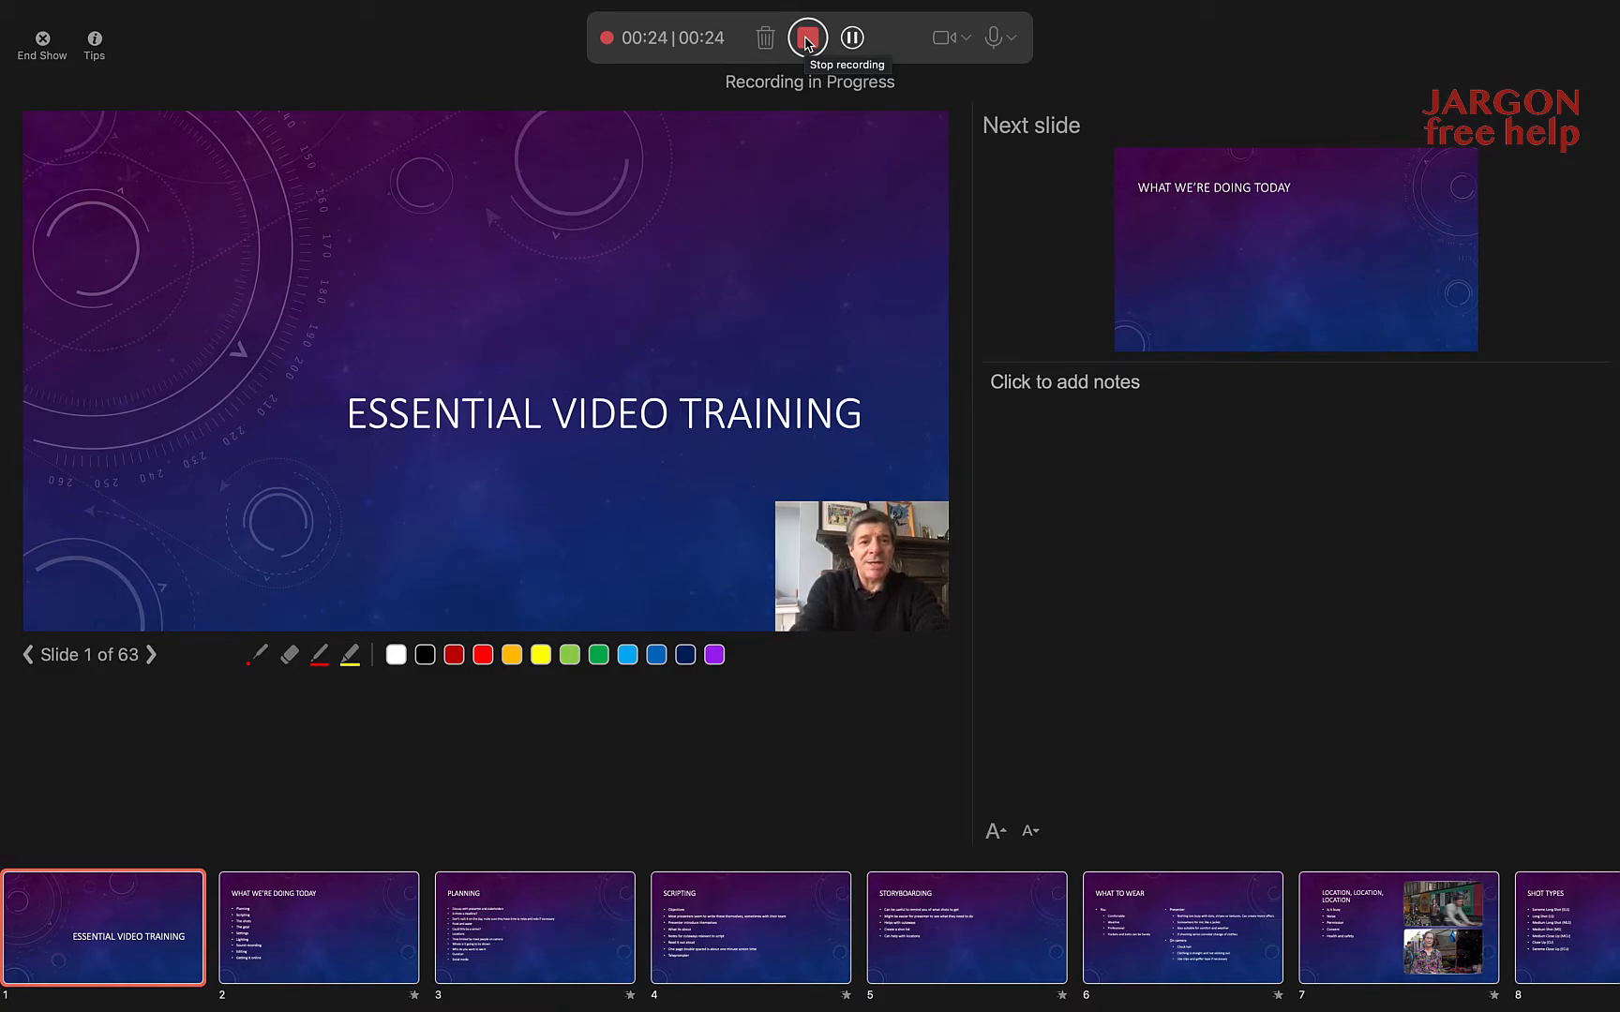
pyautogui.press('Right')
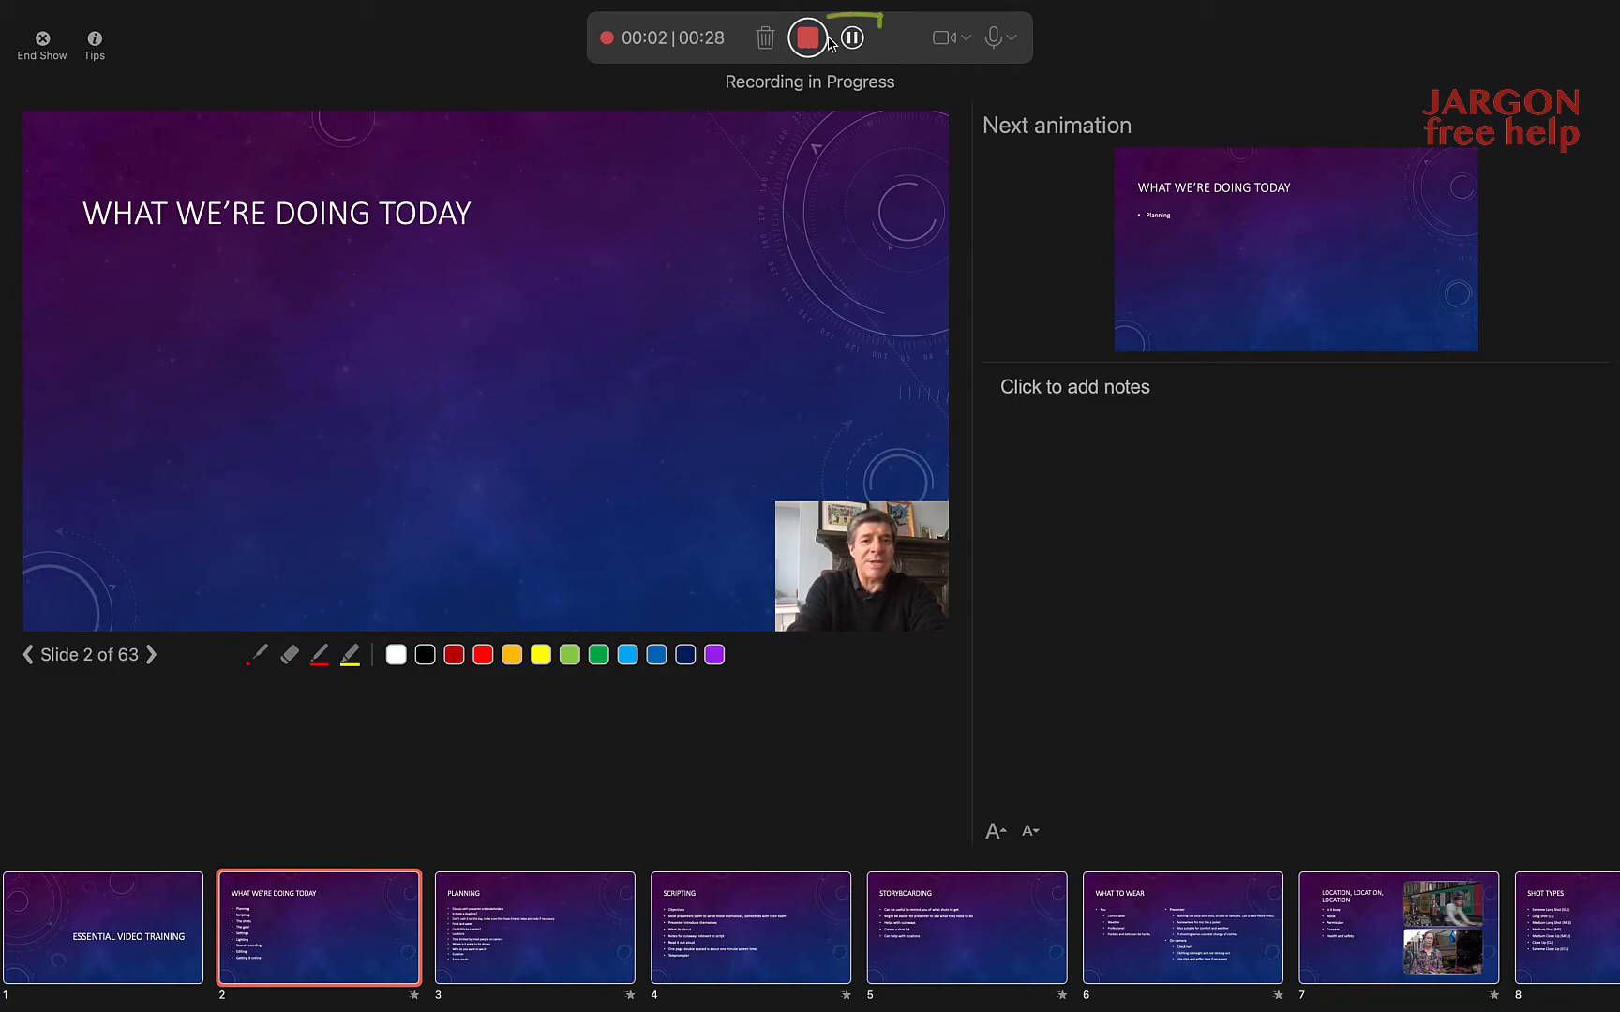
pyautogui.click(852, 38)
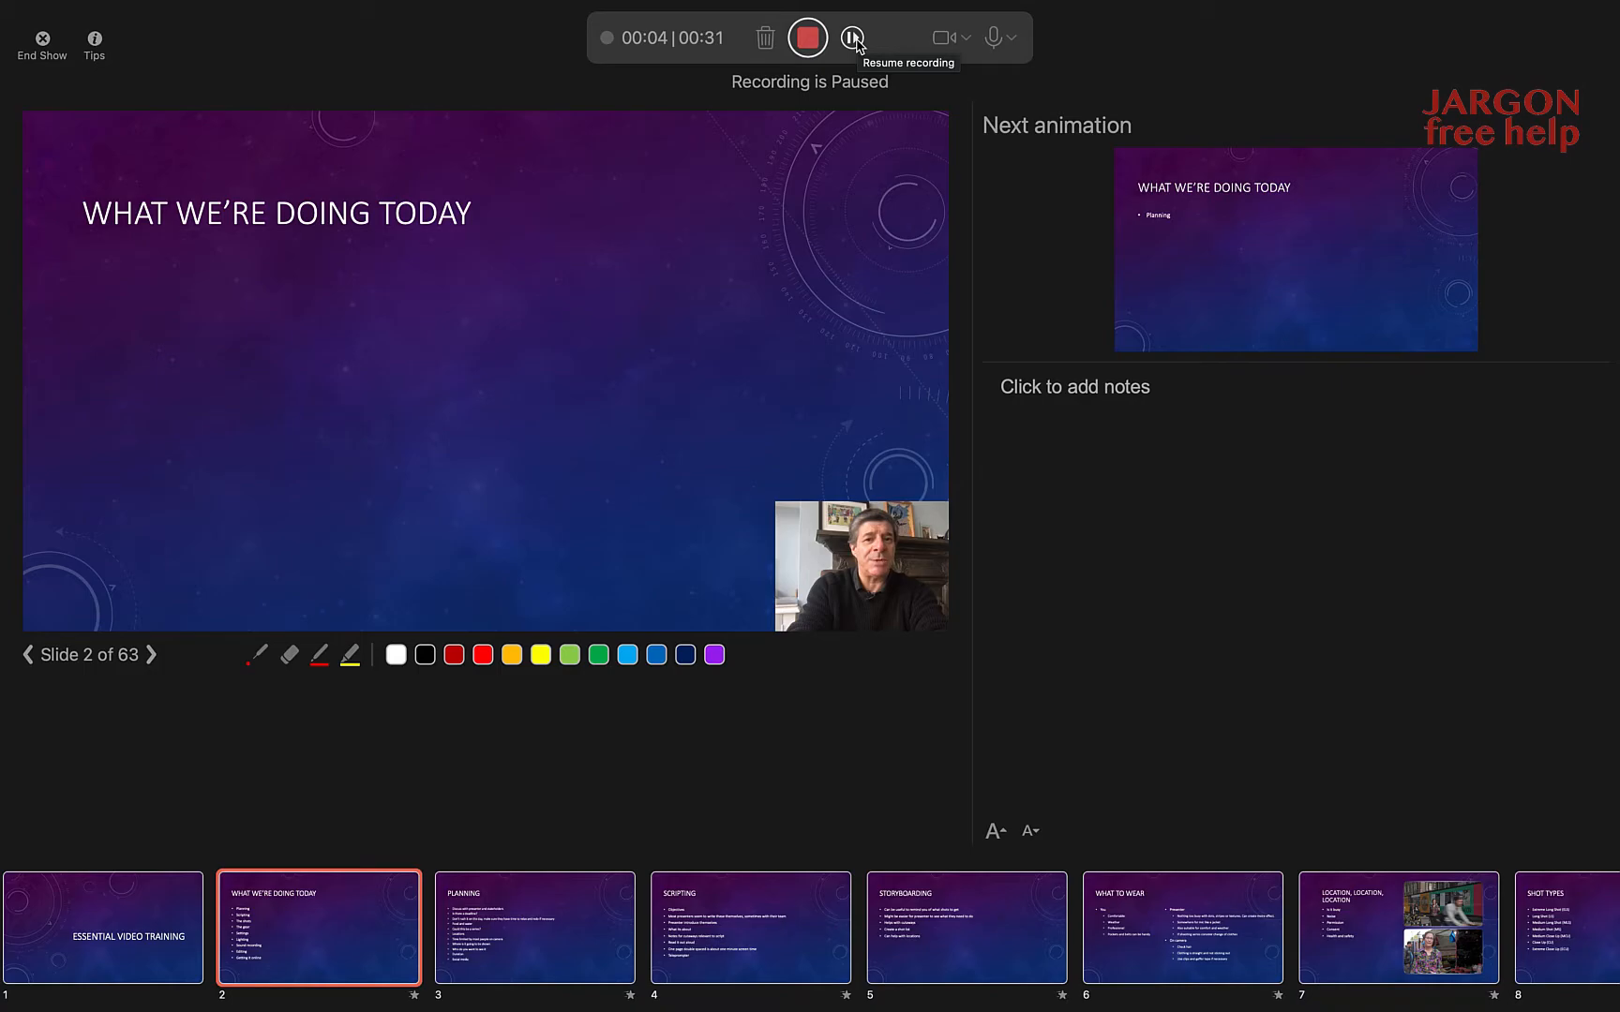
pyautogui.click(852, 39)
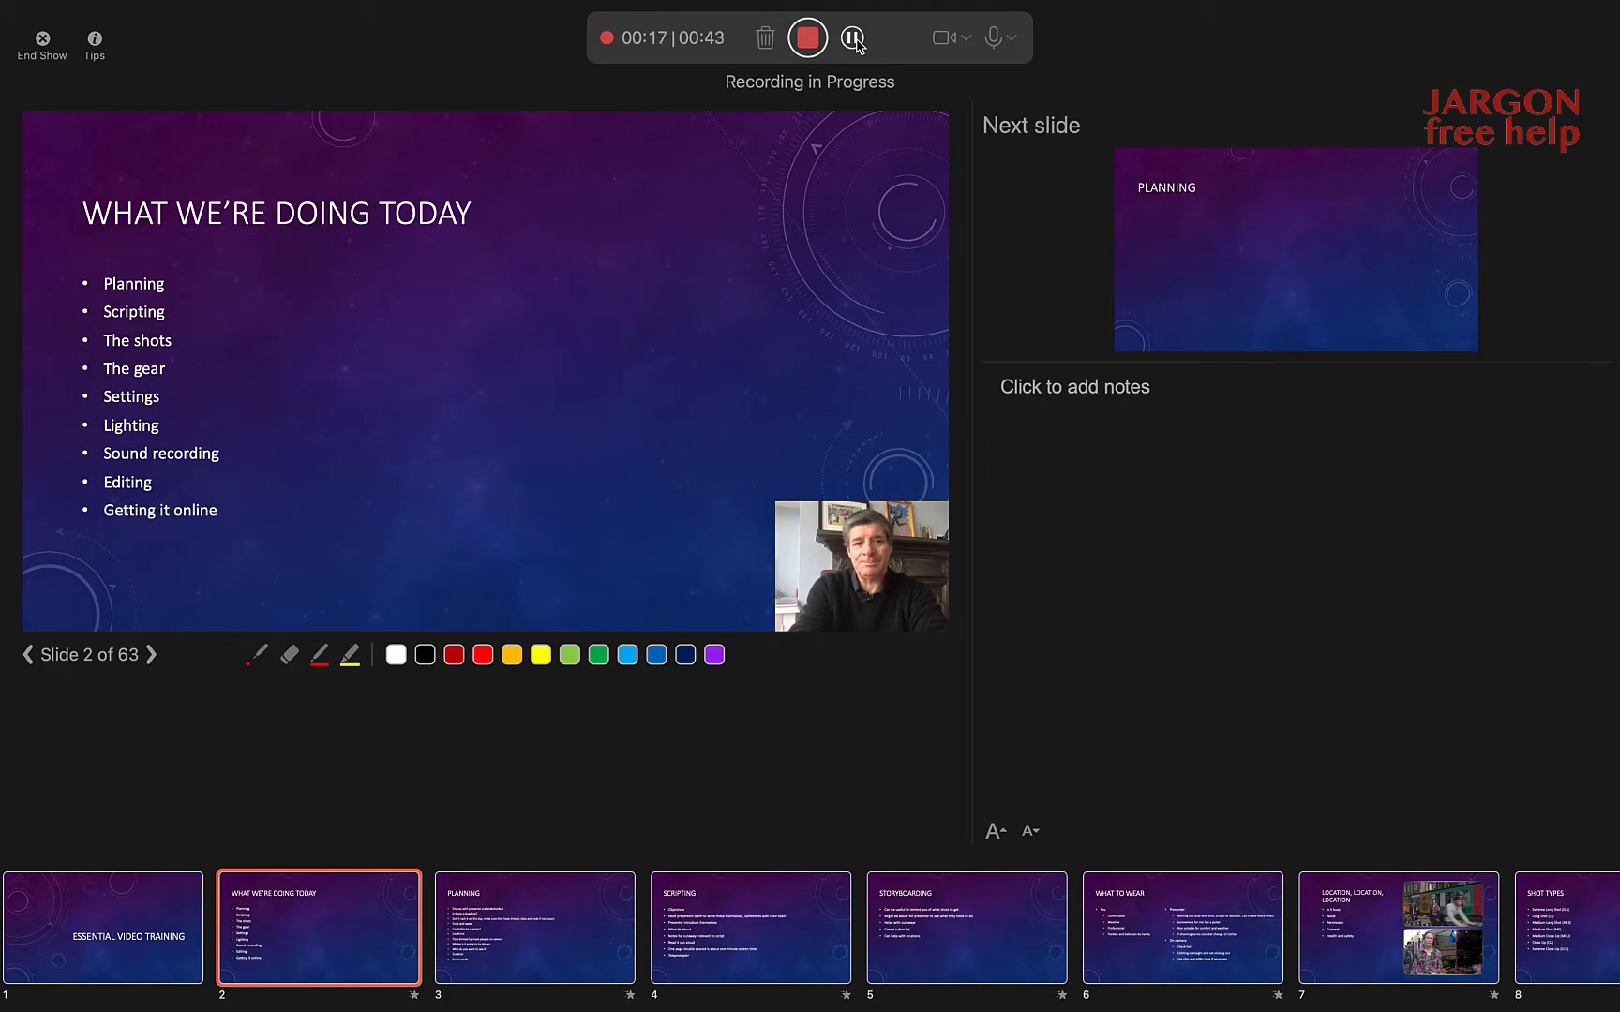
# Continue recording through all bullets of the Planning slide, advance to the Scripting slide, and stop the recording
pyautogui.press('Right')
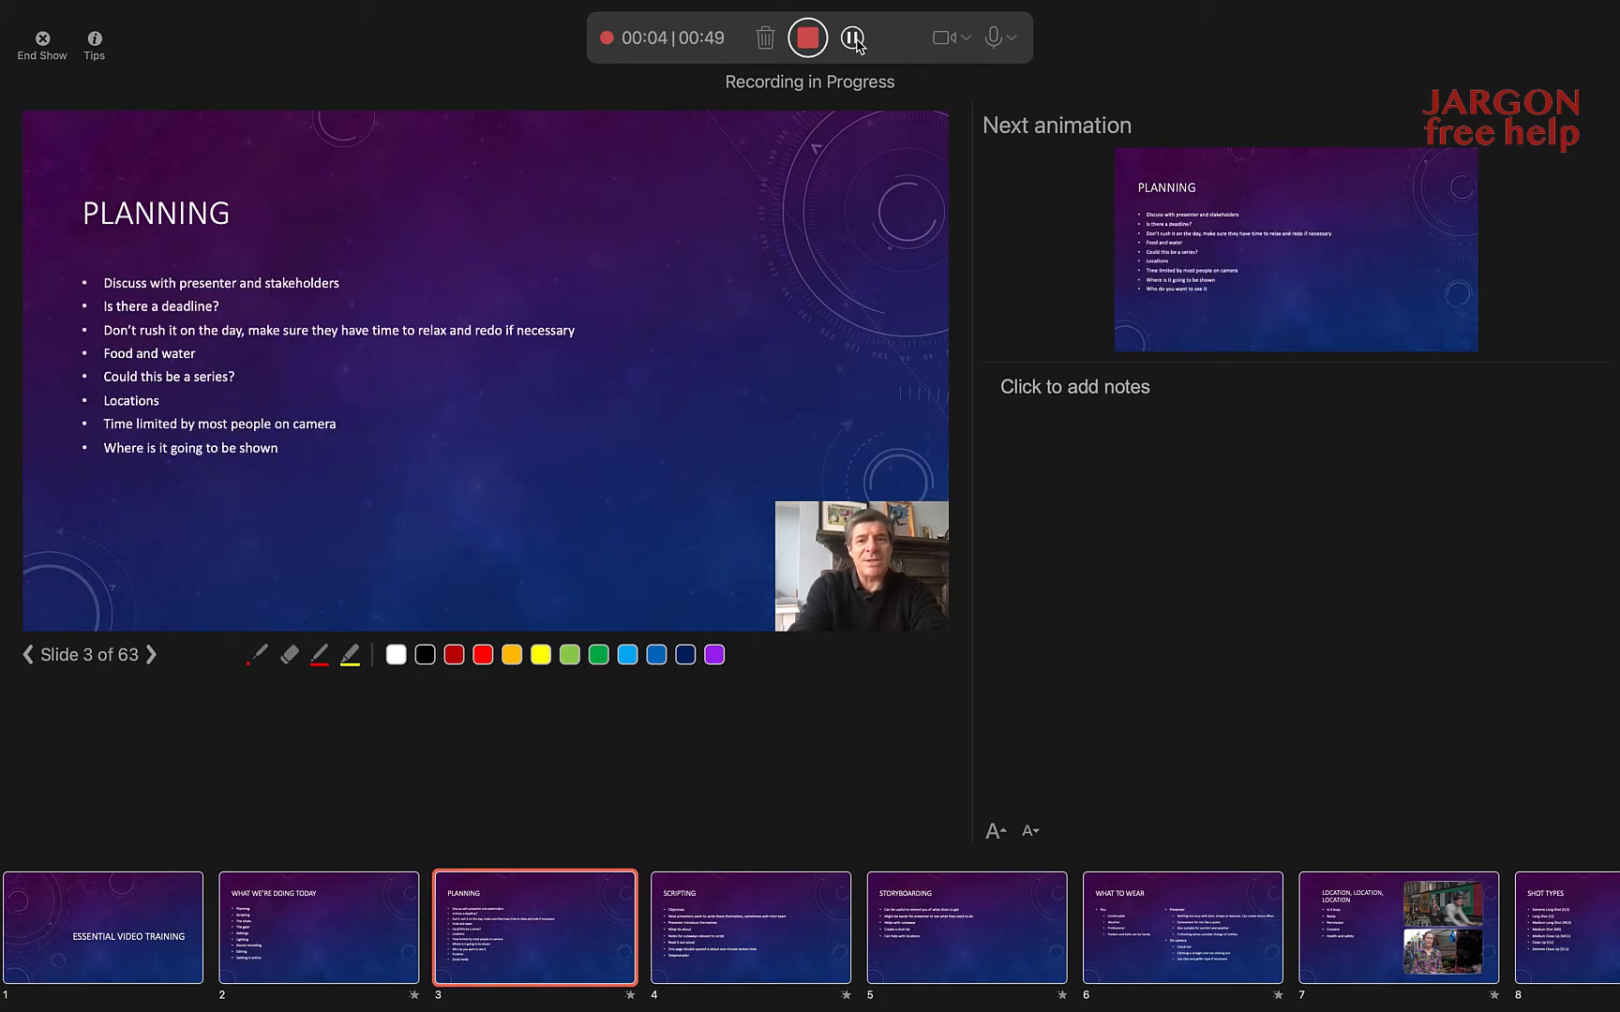
pyautogui.press('Right')
pyautogui.press('Right')
pyautogui.press('Right')
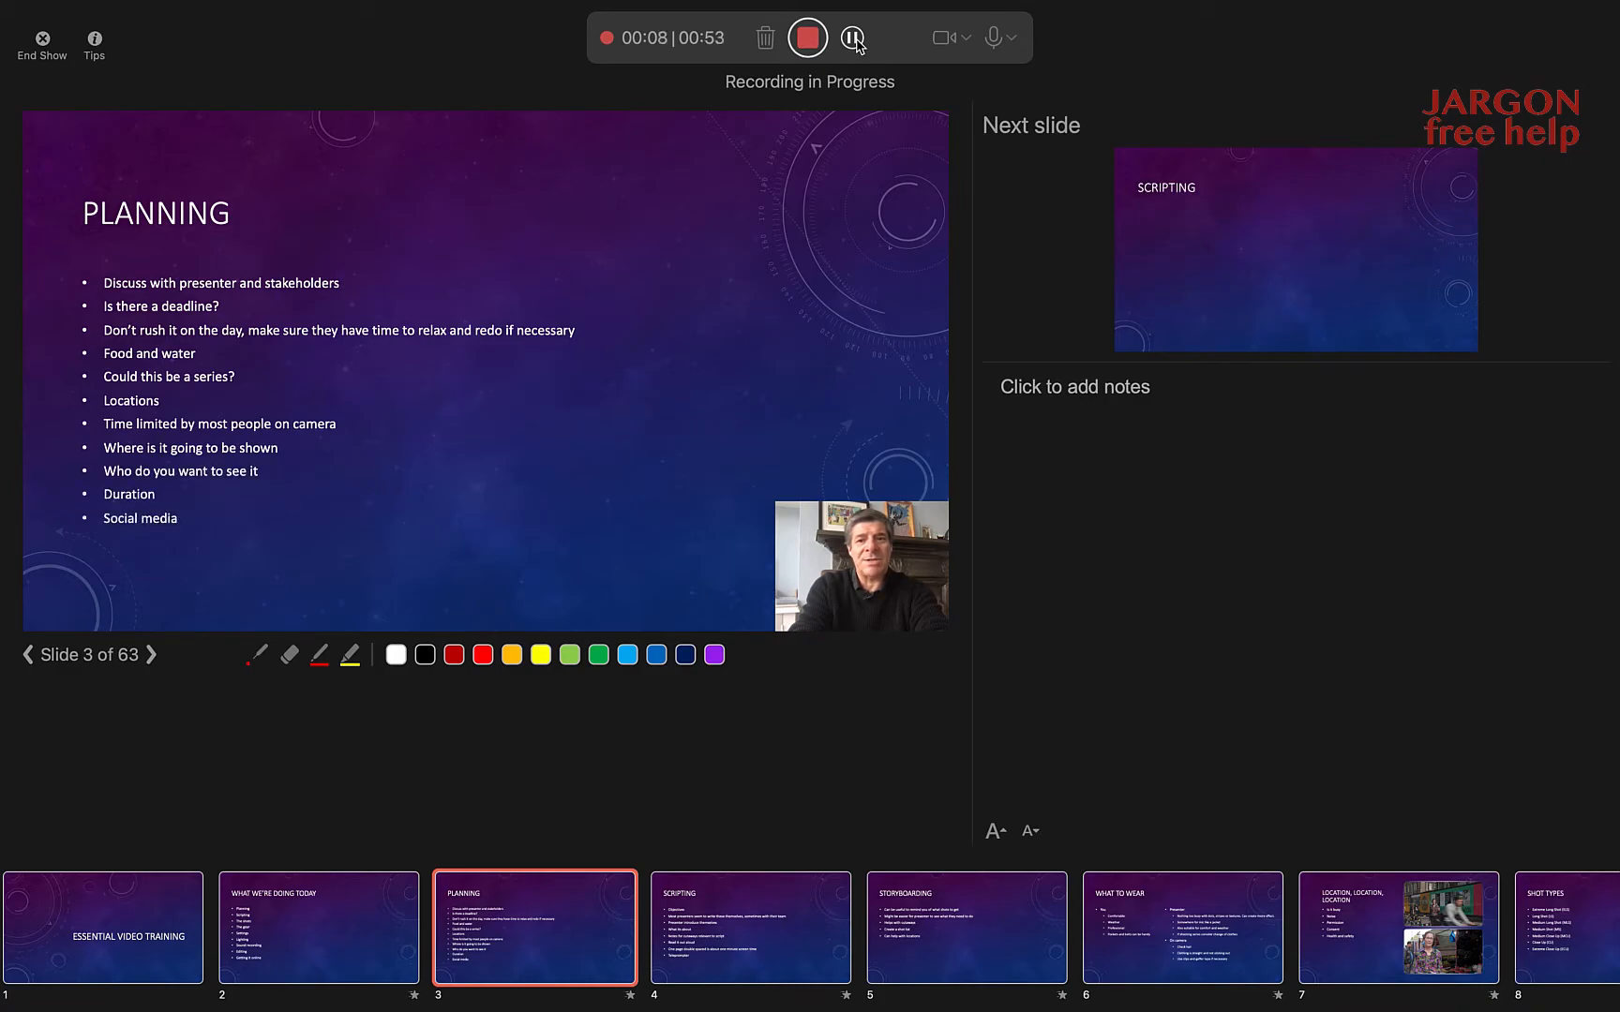
pyautogui.press('Right')
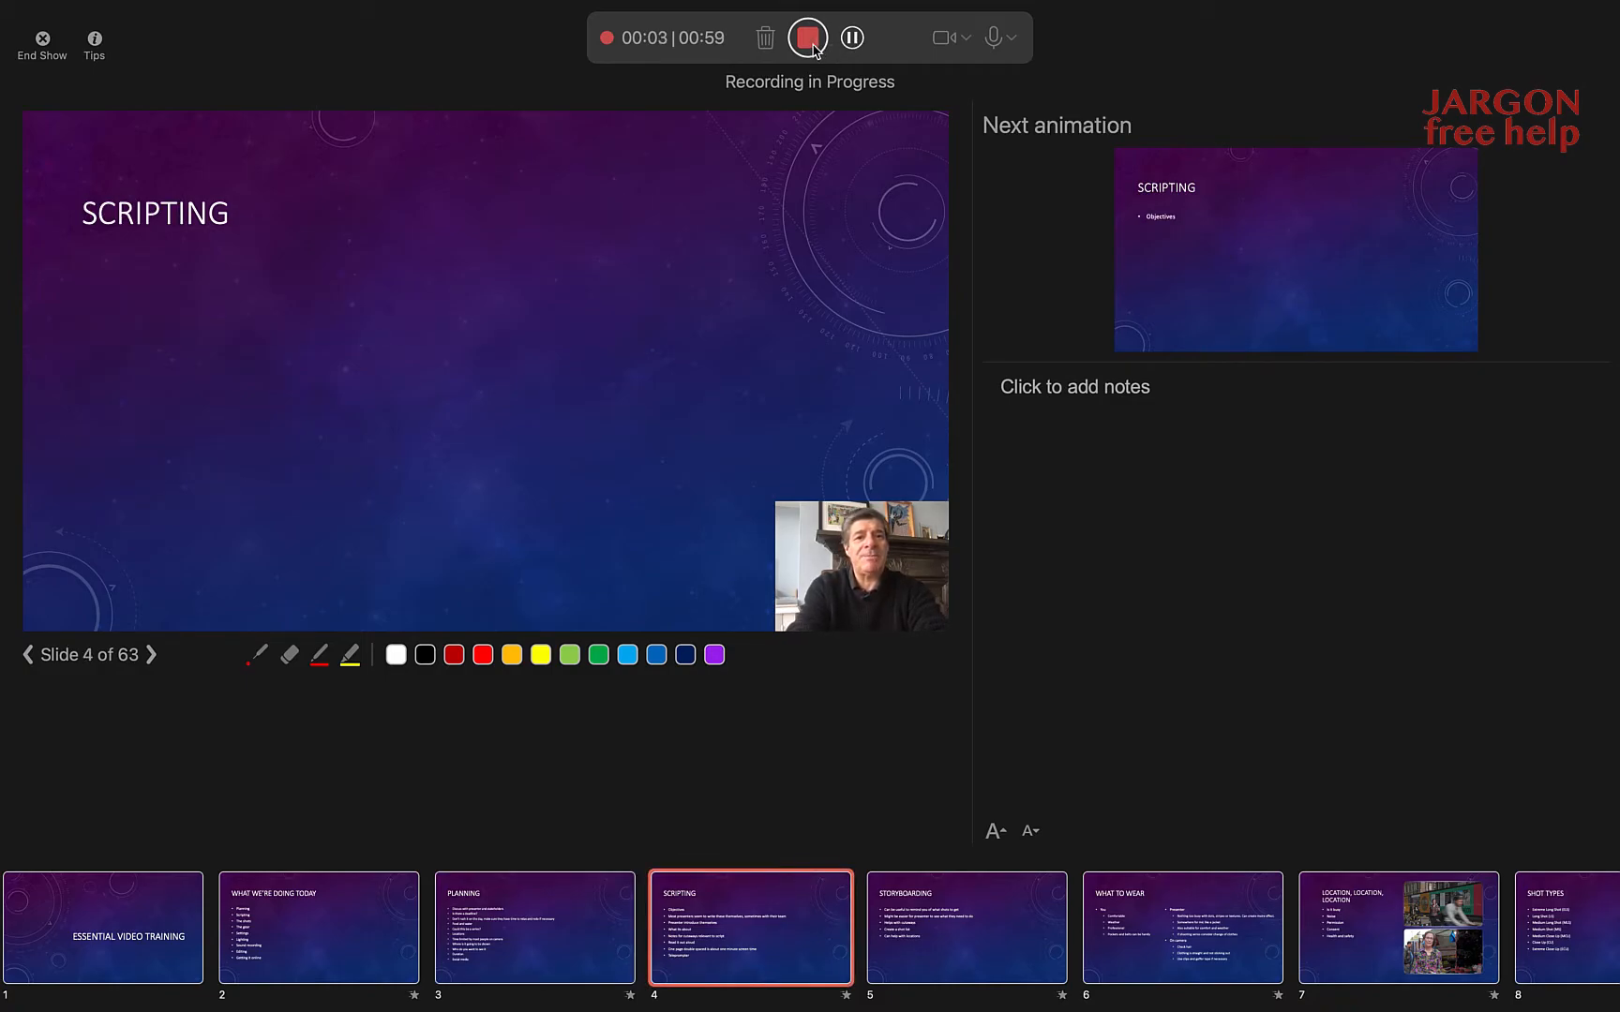
pyautogui.click(812, 43)
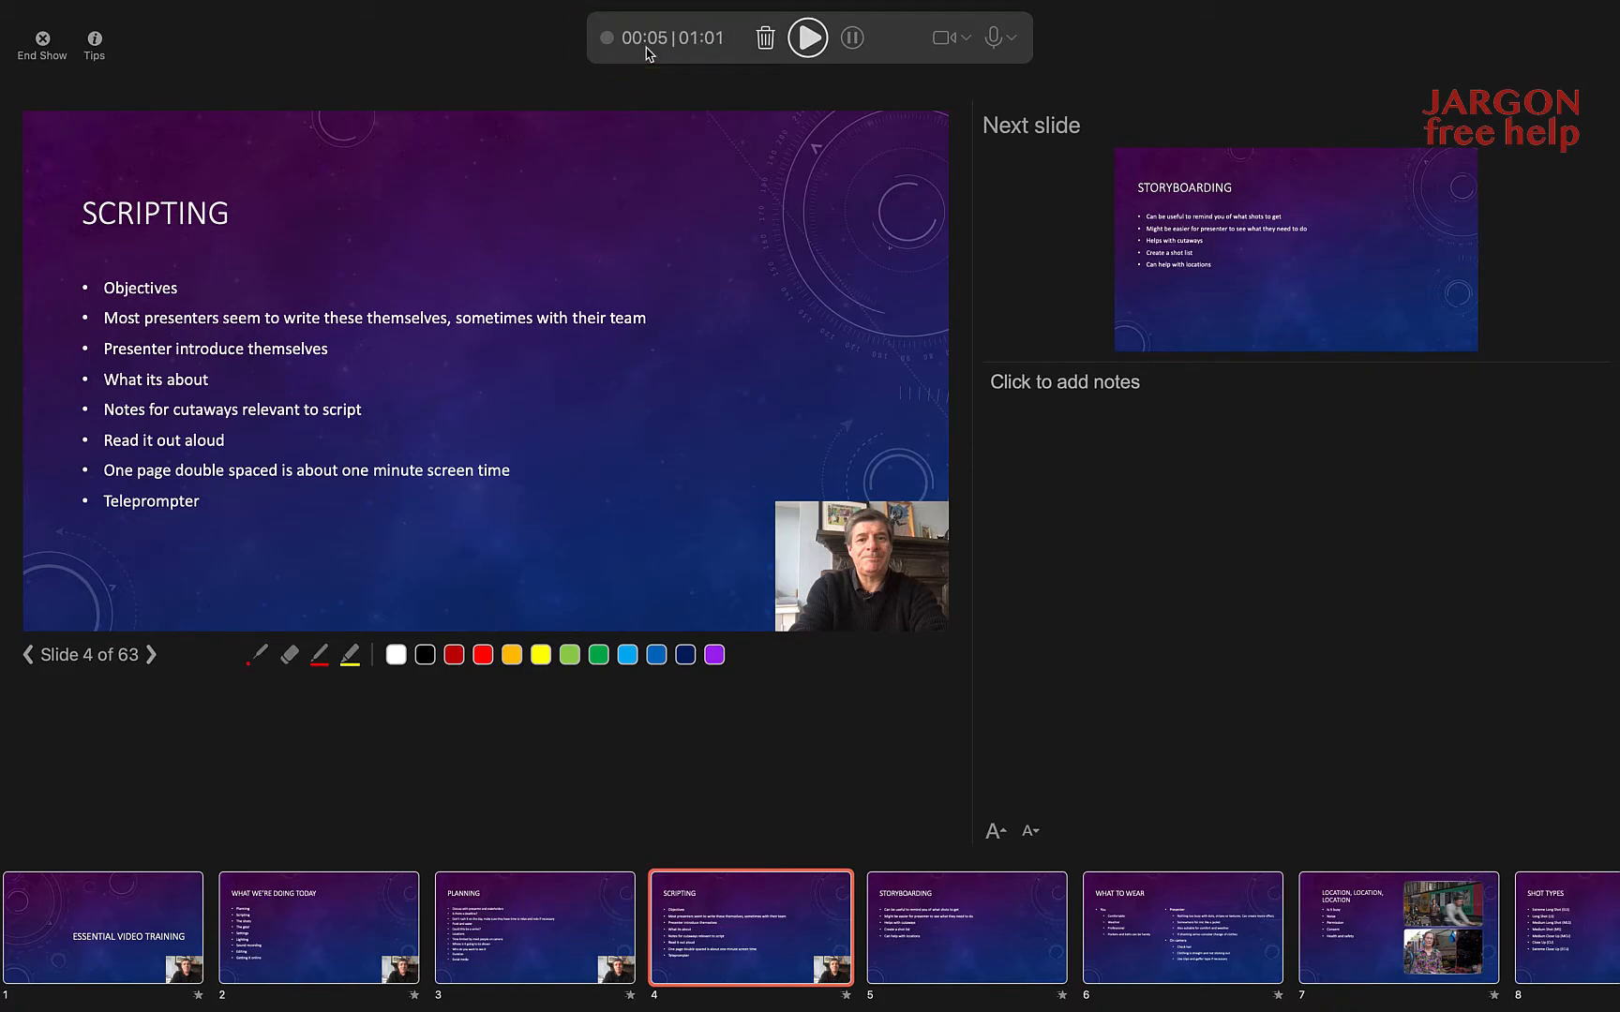
# Play back the Scripting slide's recording and exit the recording view
pyautogui.click(810, 42)
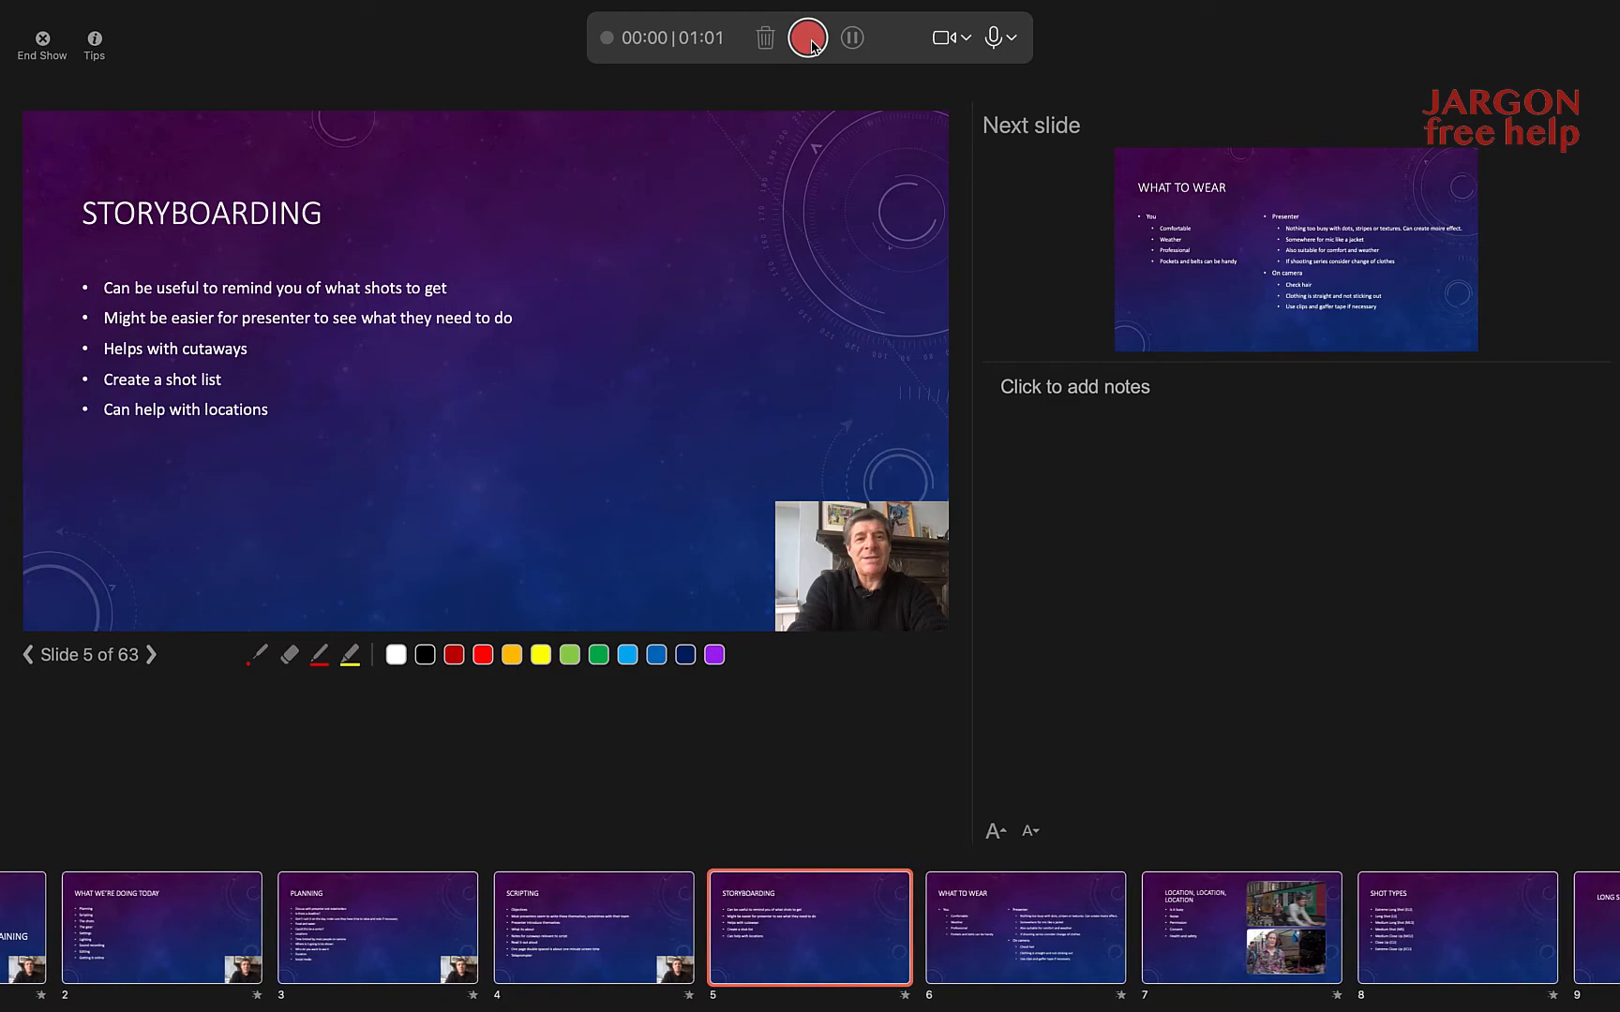
pyautogui.click(43, 43)
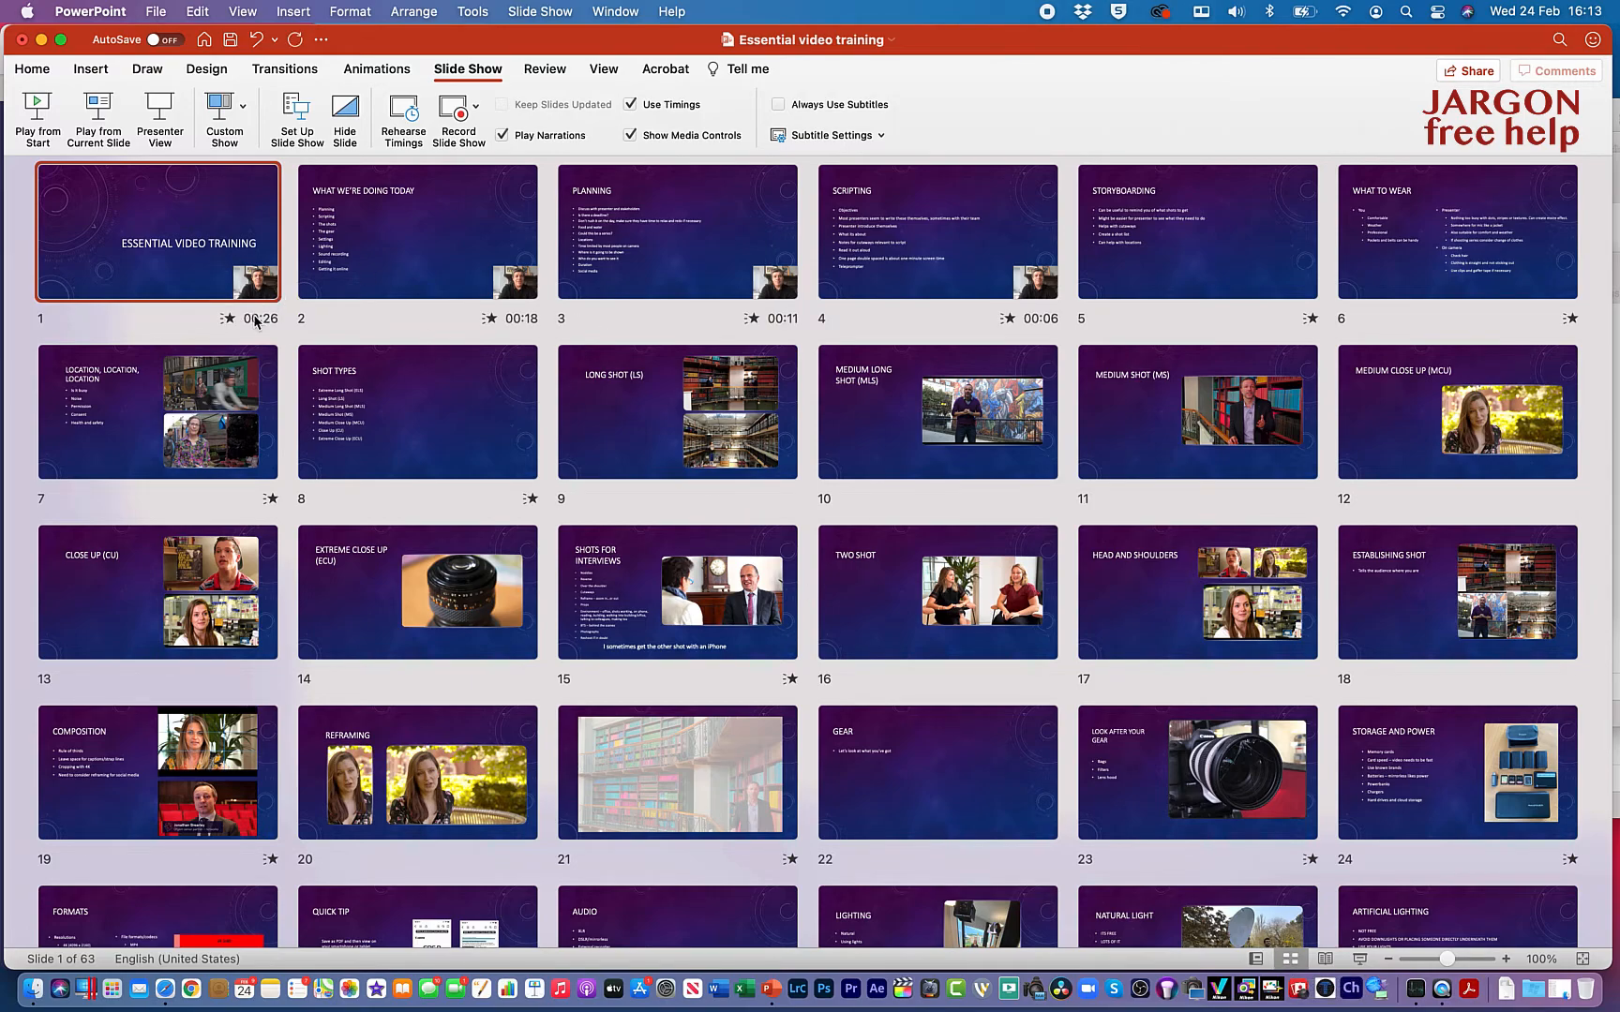
# Compare the Normal and Slide Sorter views, finishing with slide 1 open in Normal view
pyautogui.click(1257, 961)
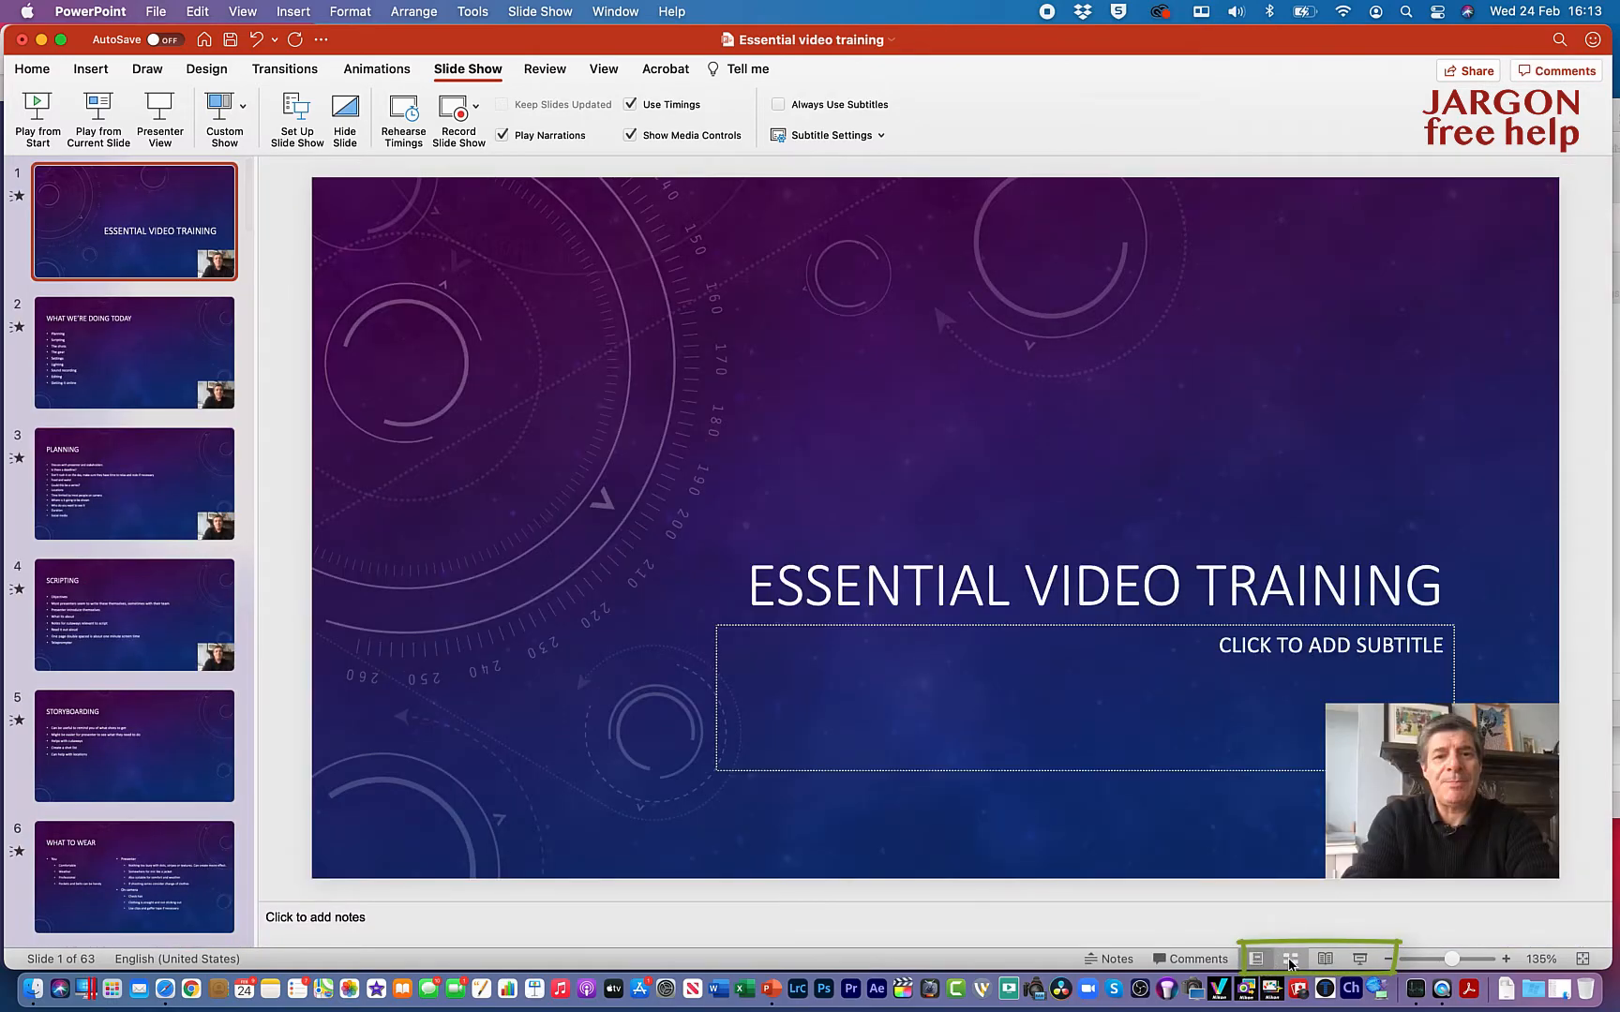
pyautogui.click(1289, 960)
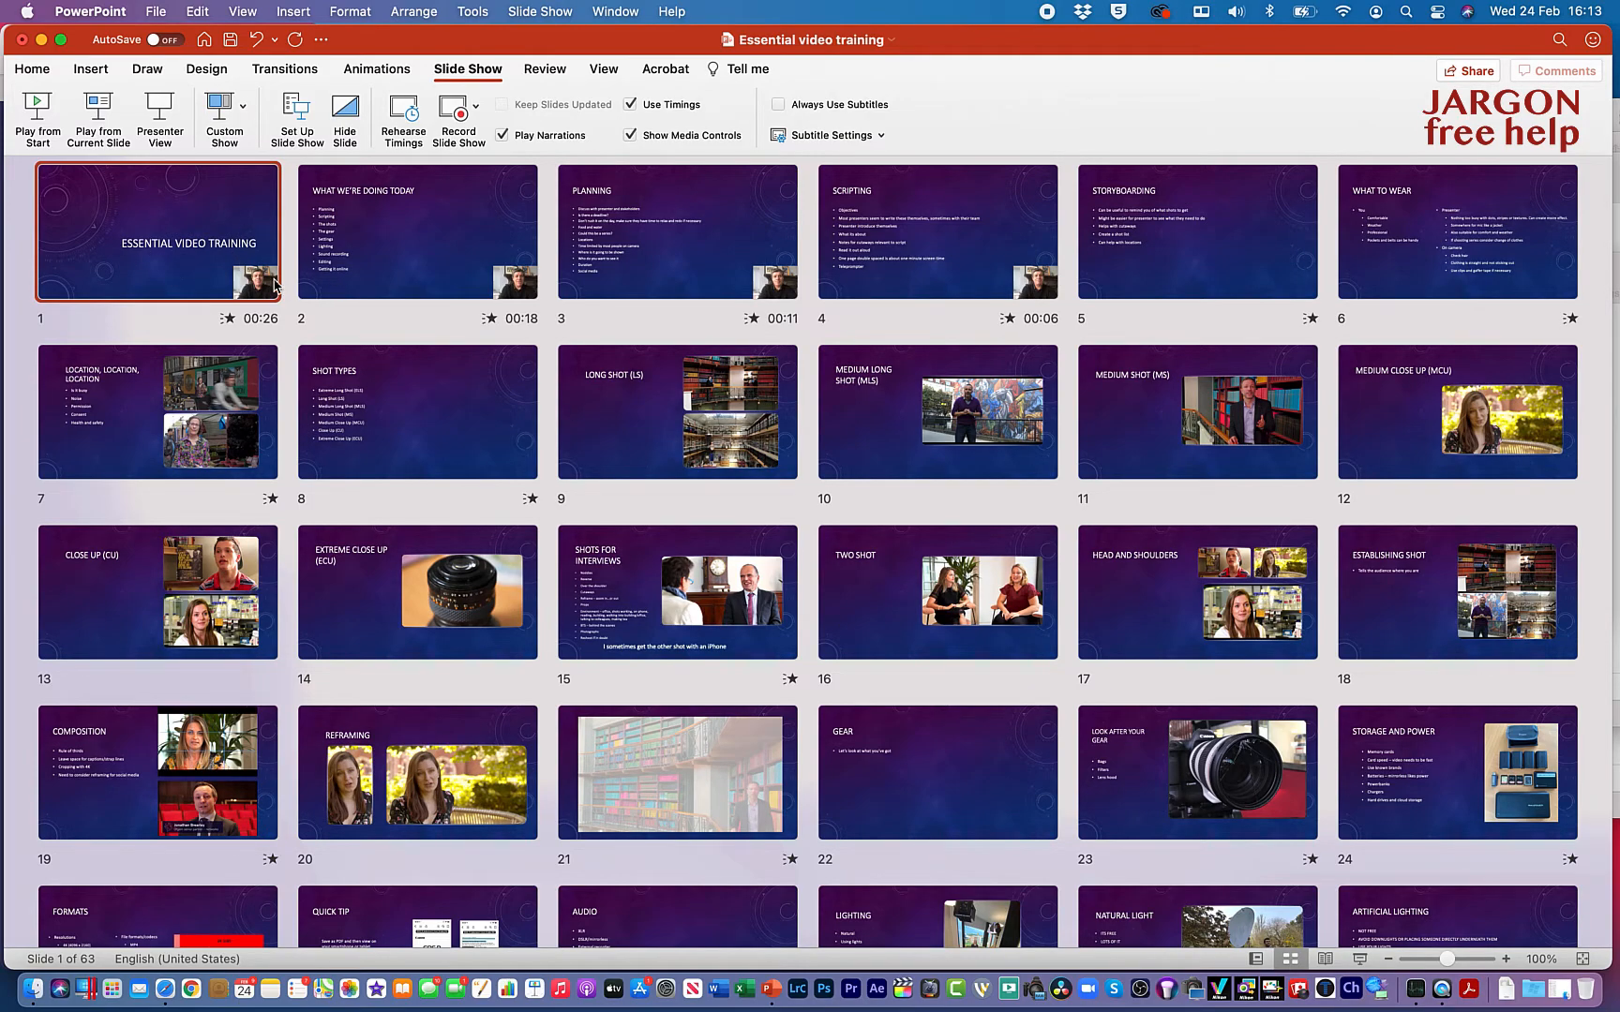
pyautogui.doubleClick(206, 245)
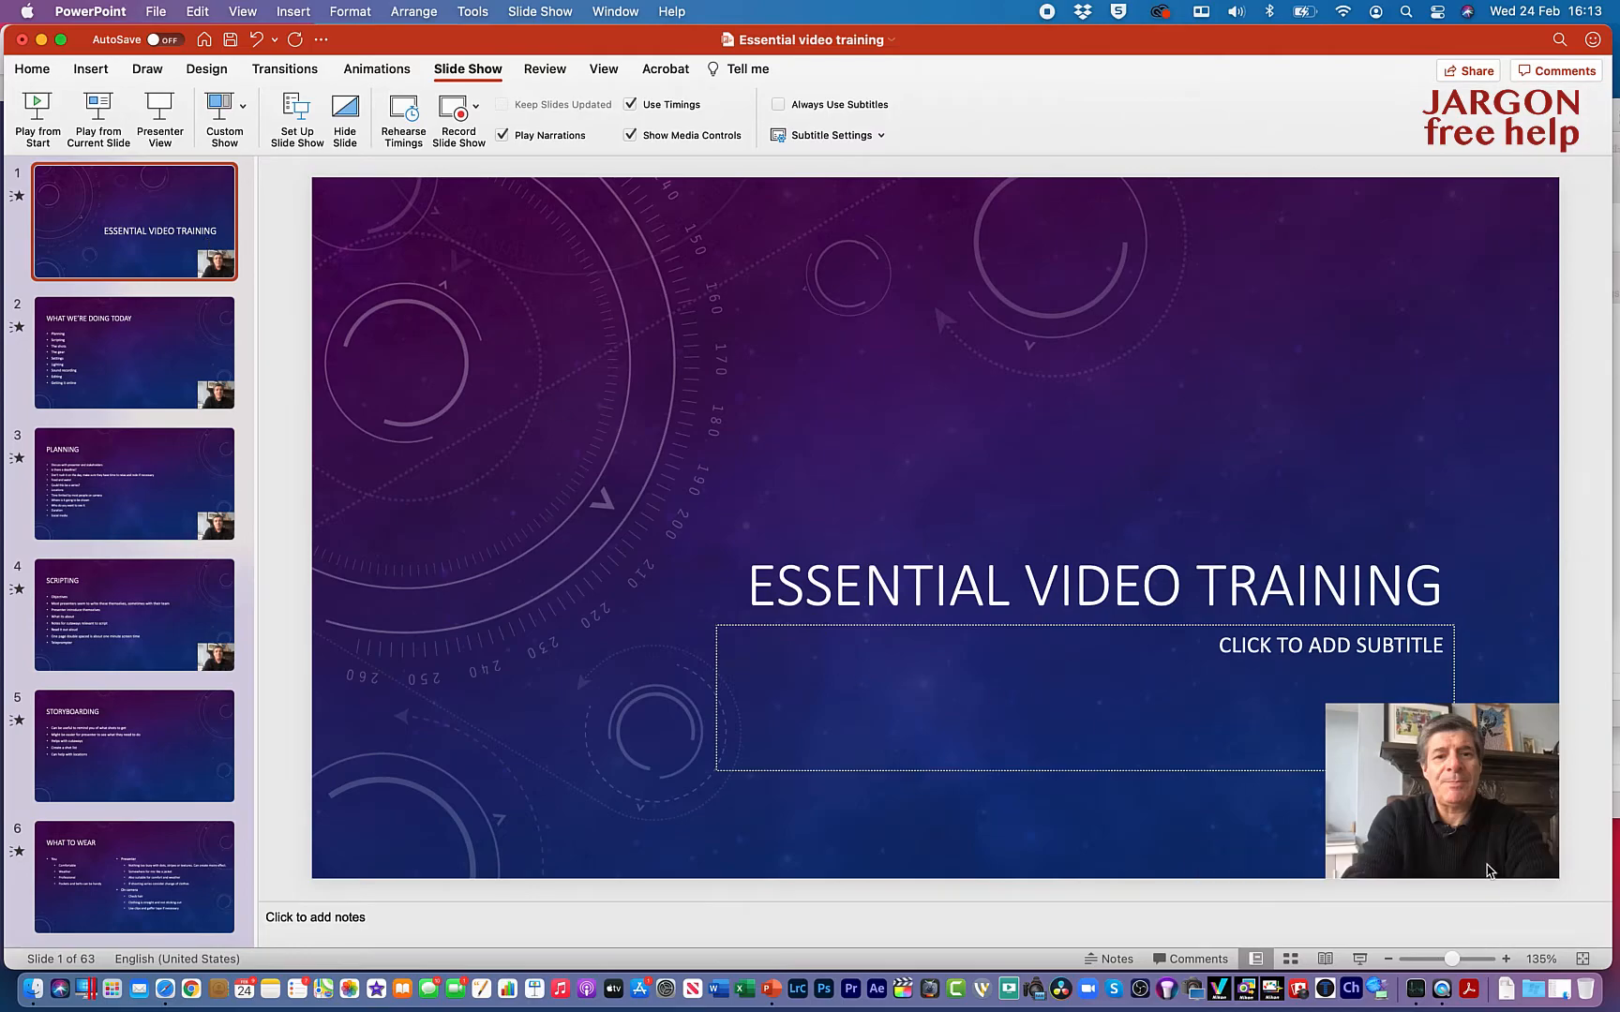
# Move slide 1's webcam video to the slide's upper-left area and enlarge it to about a third of the slide width
pyautogui.moveTo(1468, 804)
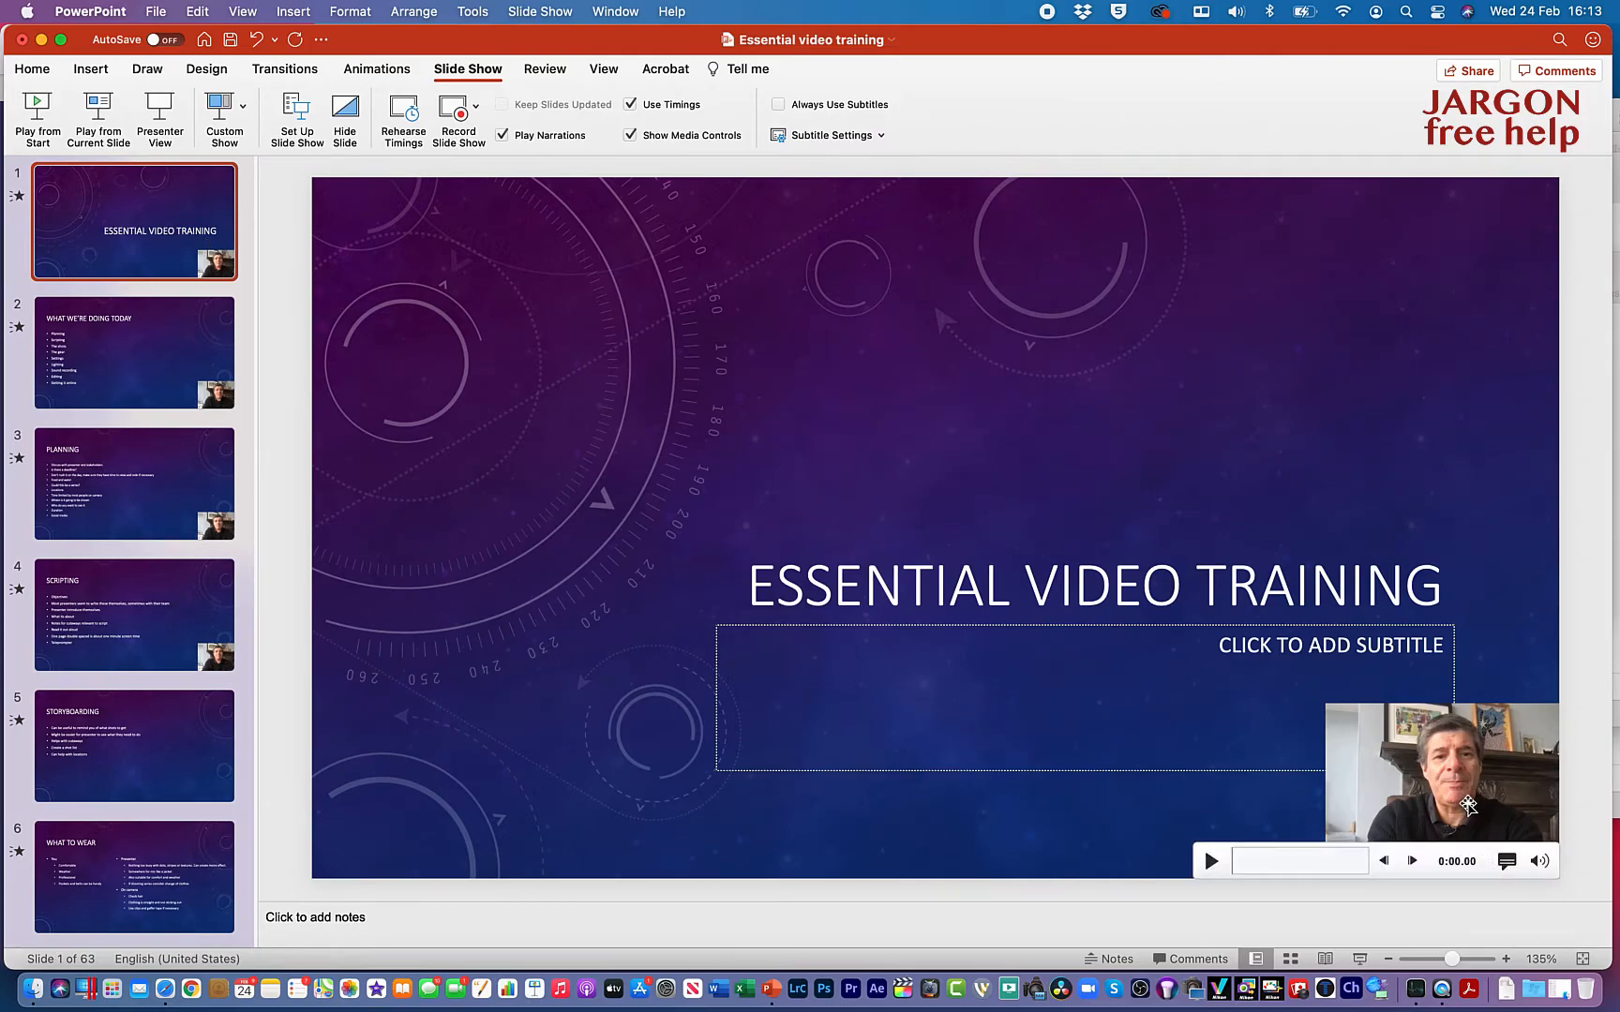
pyautogui.click(1468, 804)
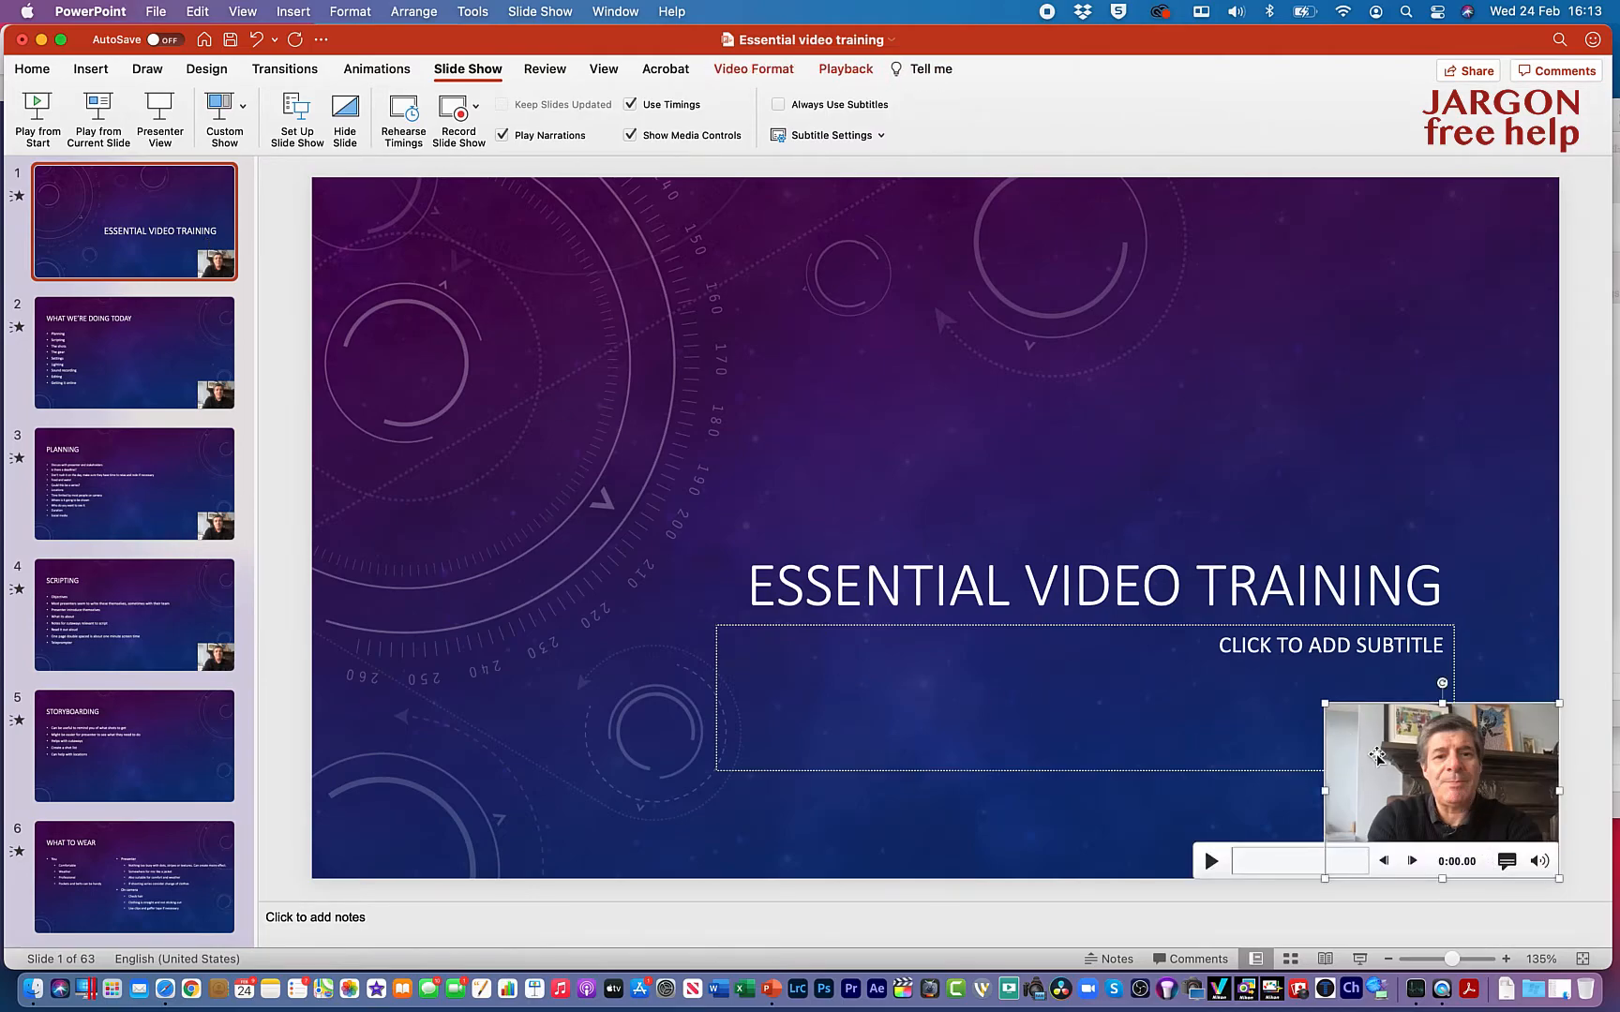
pyautogui.moveTo(1325, 703); pyautogui.dragTo(1368, 752)
pyautogui.moveTo(1453, 785); pyautogui.dragTo(1428, 251)
pyautogui.moveTo(1428, 253); pyautogui.dragTo(465, 261)
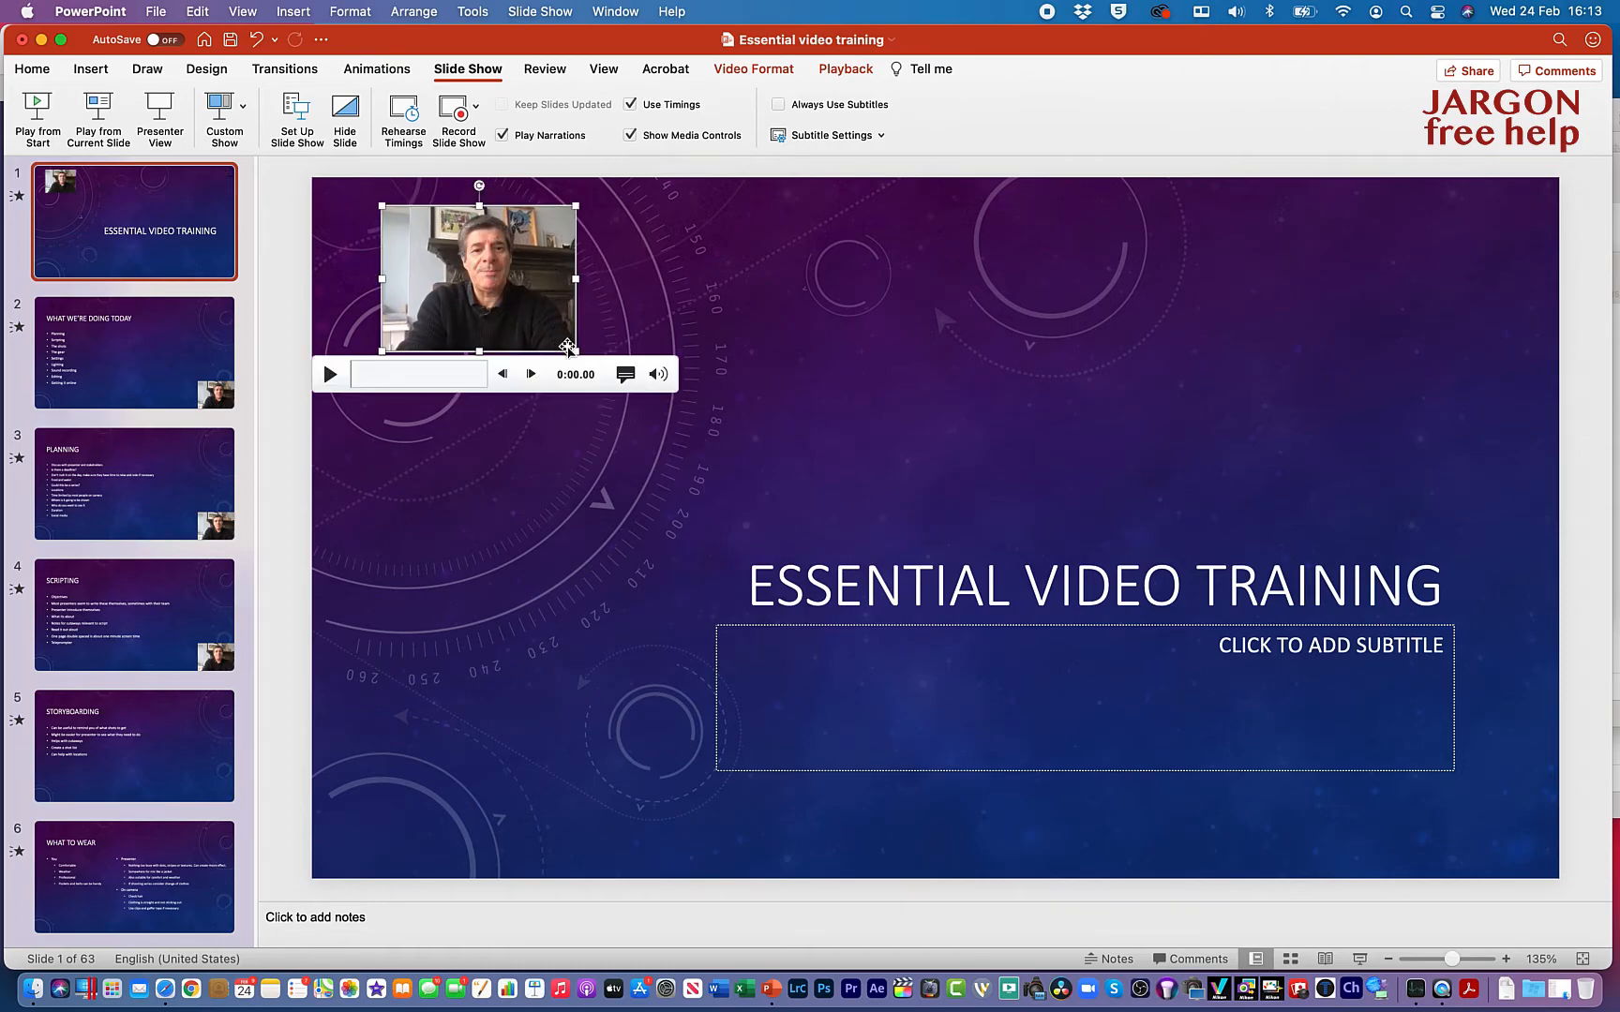
pyautogui.moveTo(570, 354); pyautogui.dragTo(806, 523)
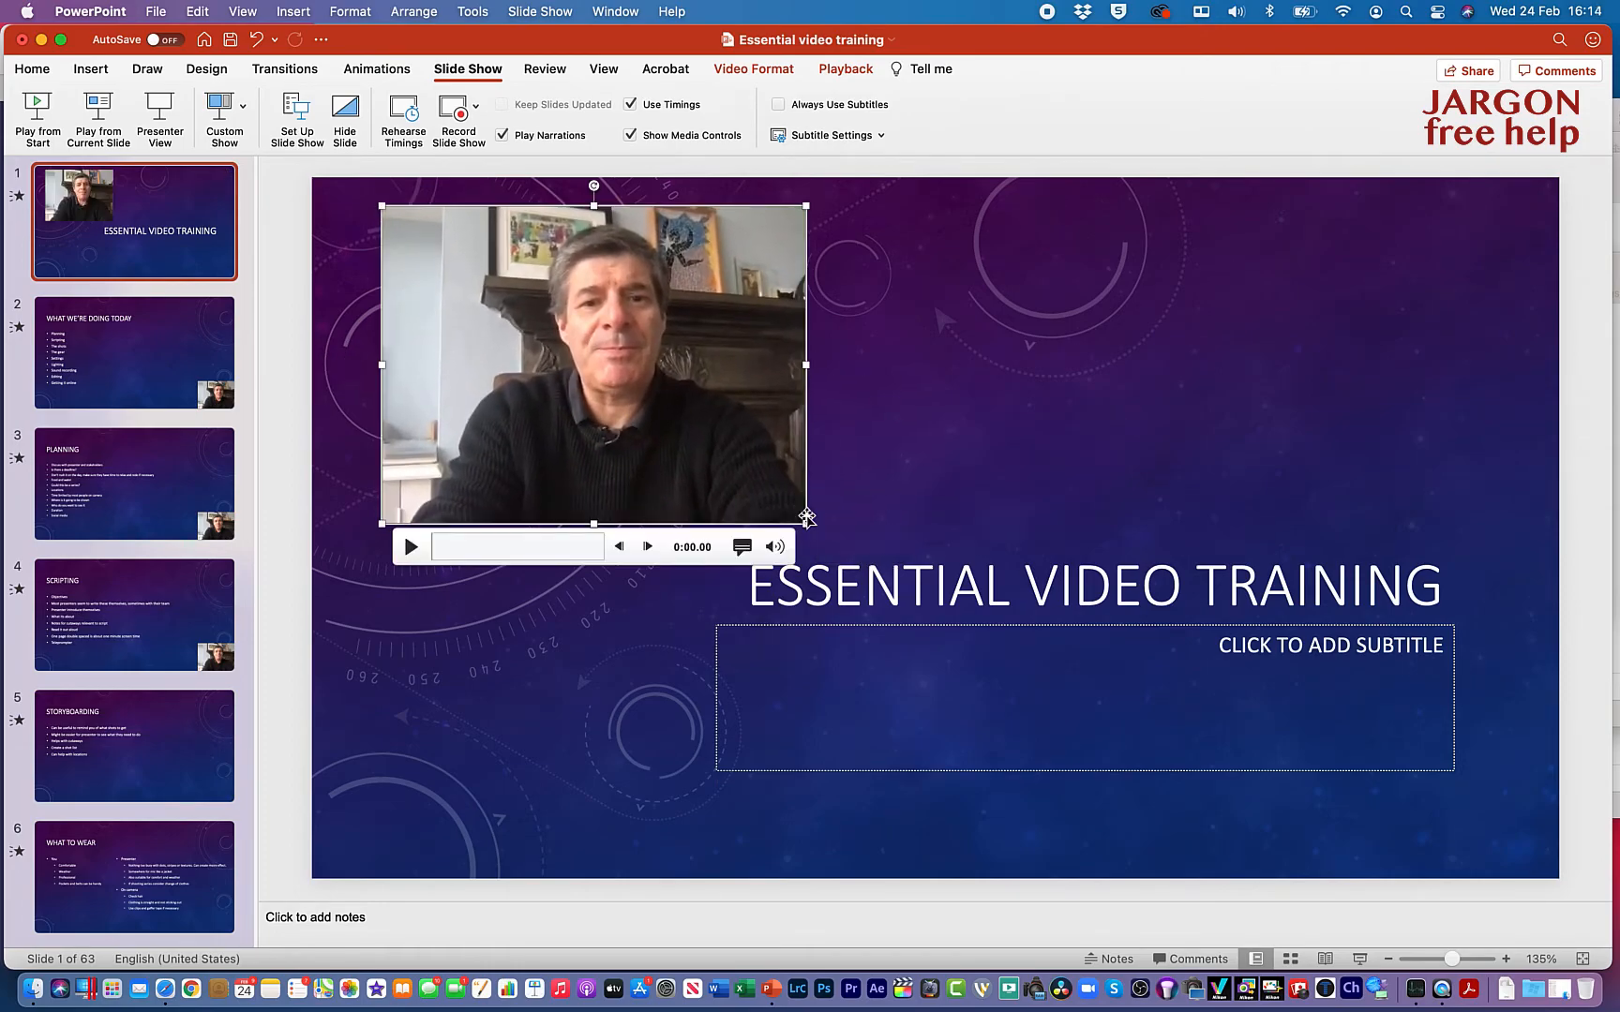
# Nudge slide 2's webcam video to about 27.1 cm left and 13.9 cm top, and shift slide 3's video slightly up and inward
pyautogui.click(135, 356)
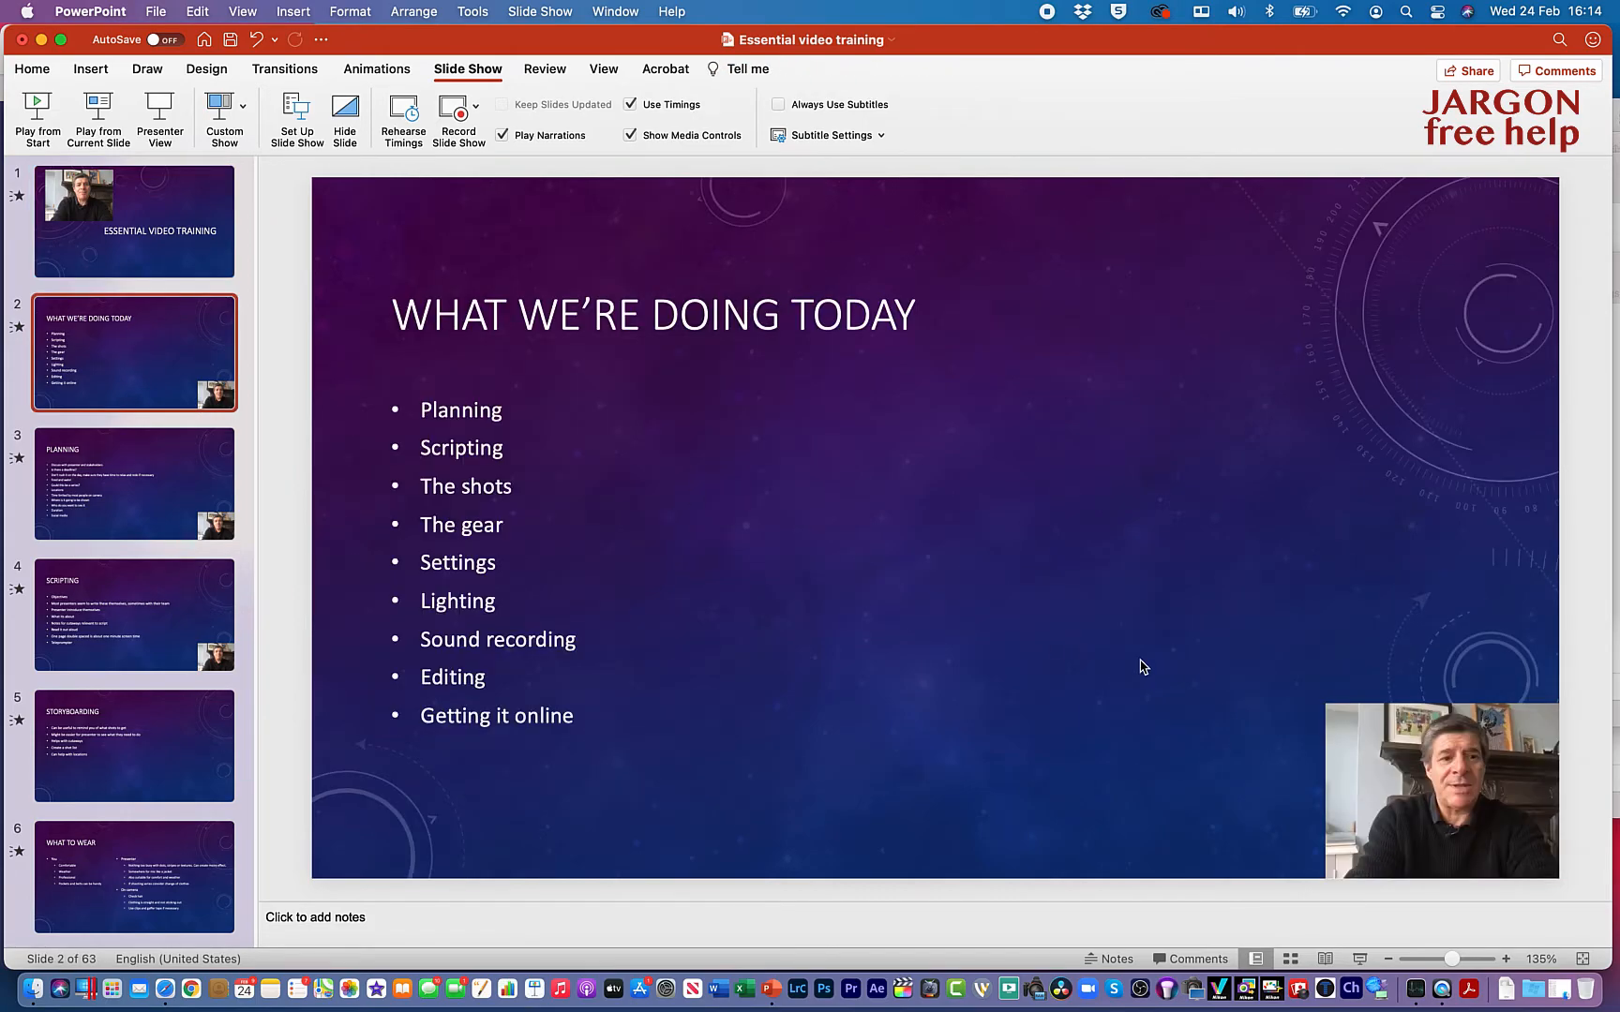
pyautogui.moveTo(1403, 768); pyautogui.dragTo(1389, 755)
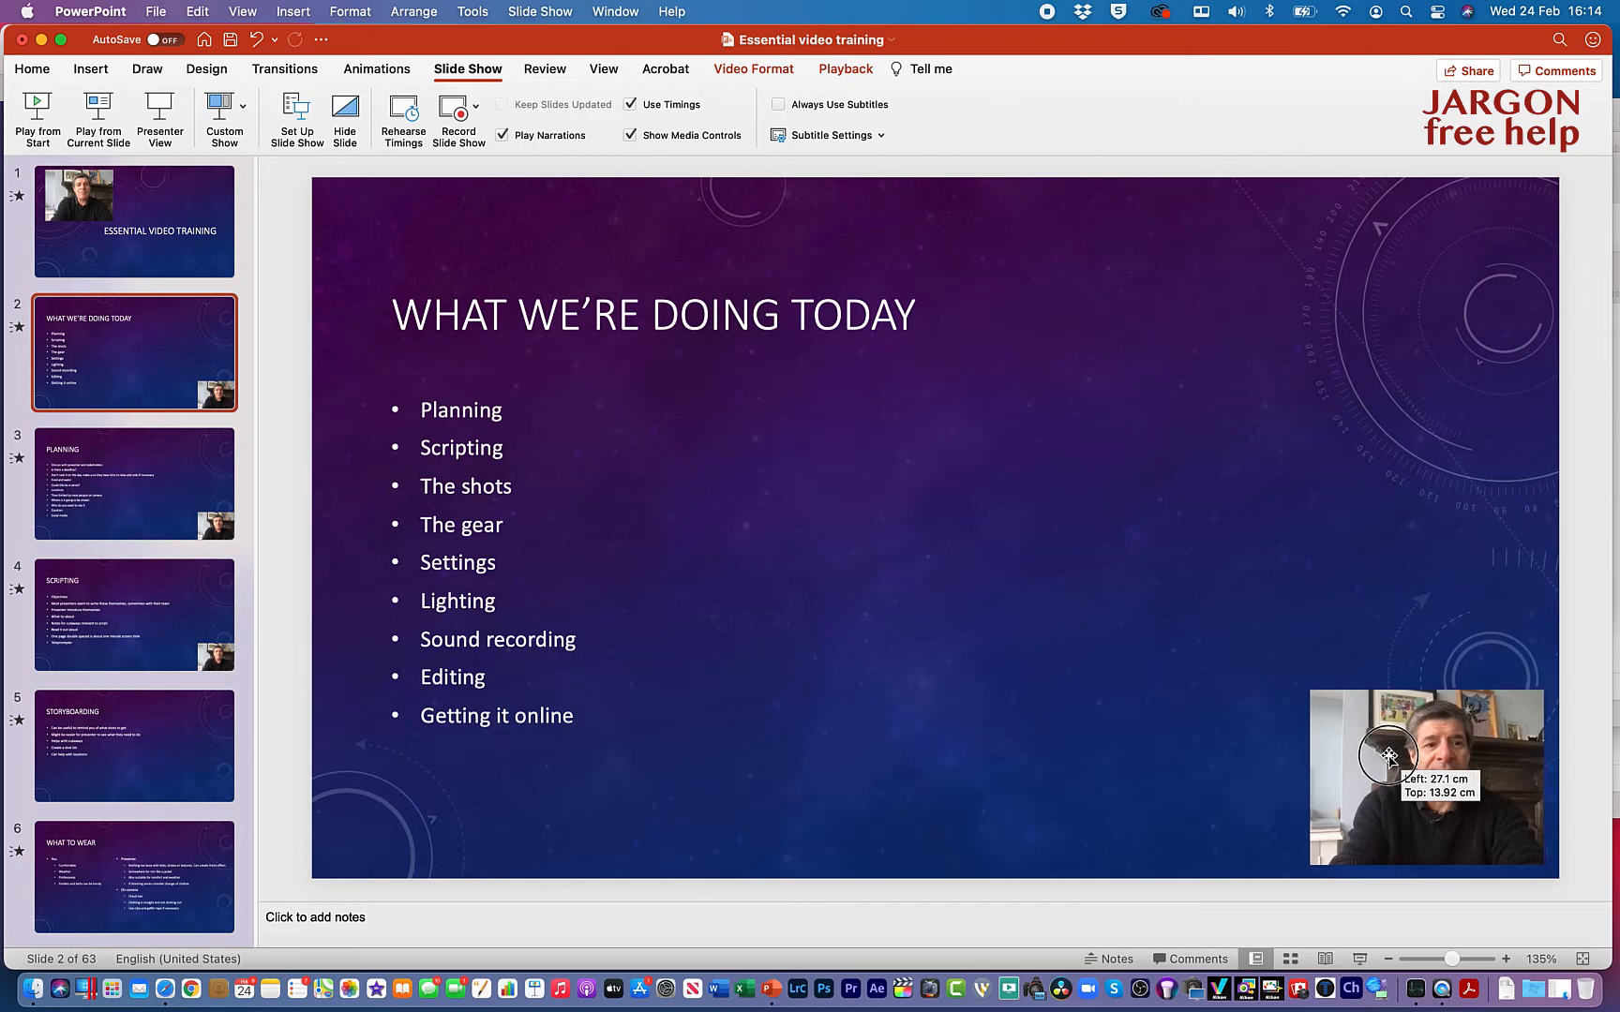
pyautogui.click(213, 494)
pyautogui.moveTo(1409, 745); pyautogui.dragTo(1401, 746)
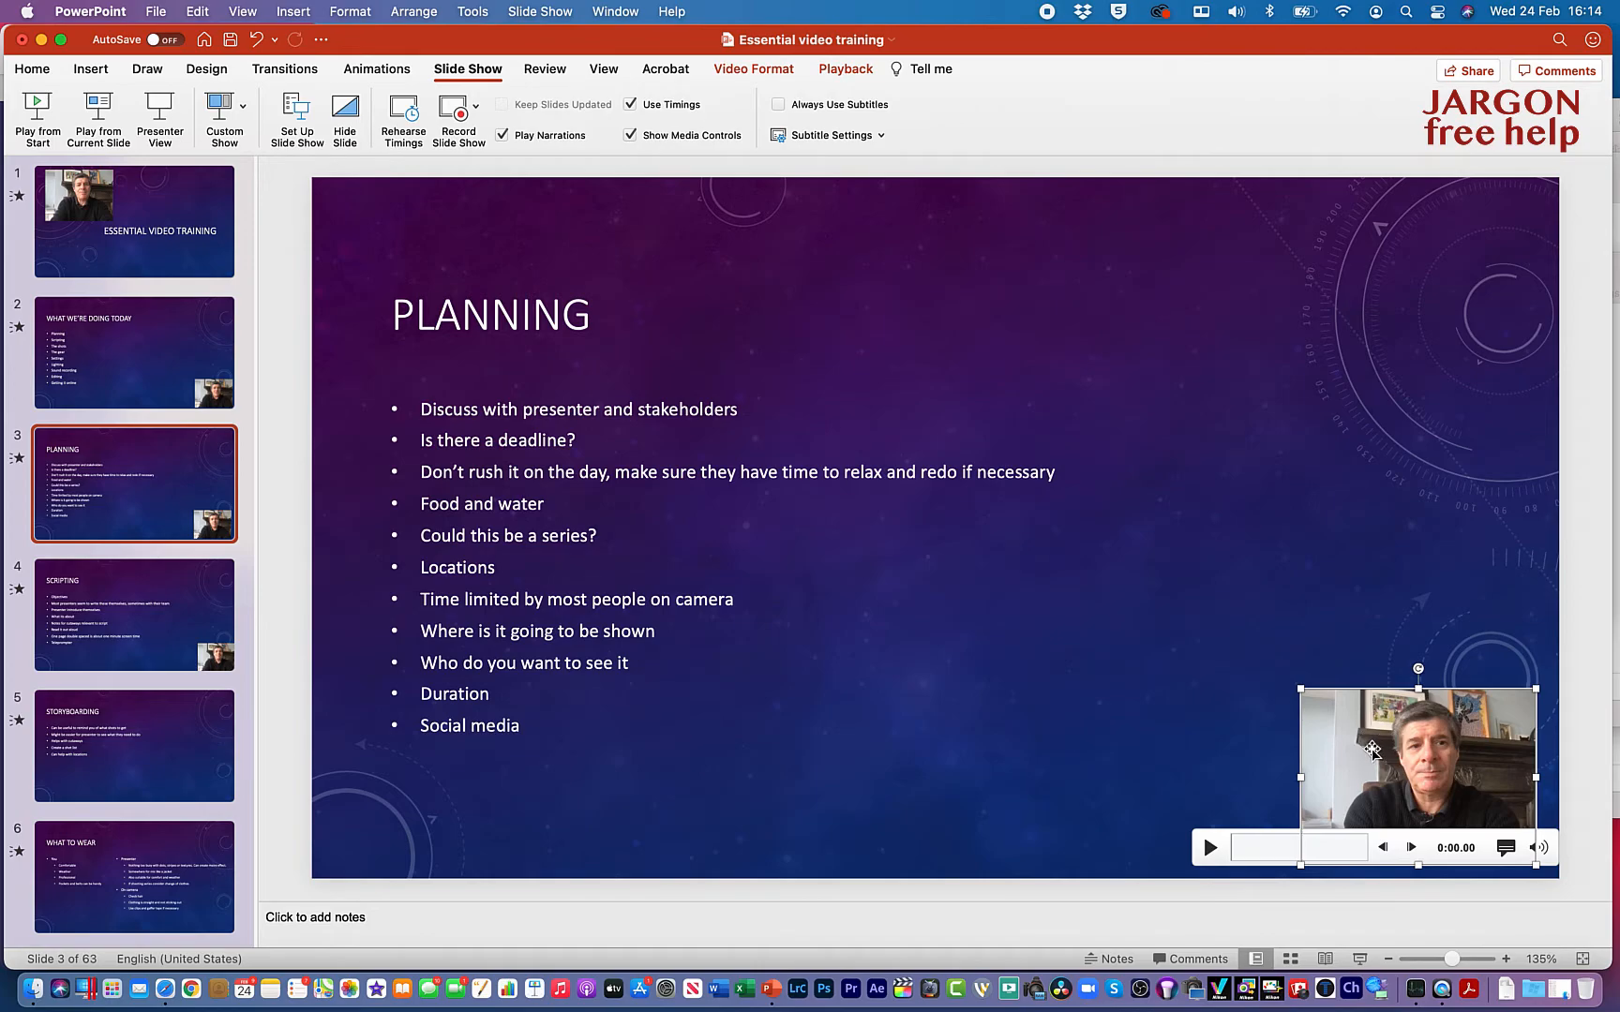
# Delete the webcam video from the Planning slide and undo the deletion
pyautogui.press('Delete')
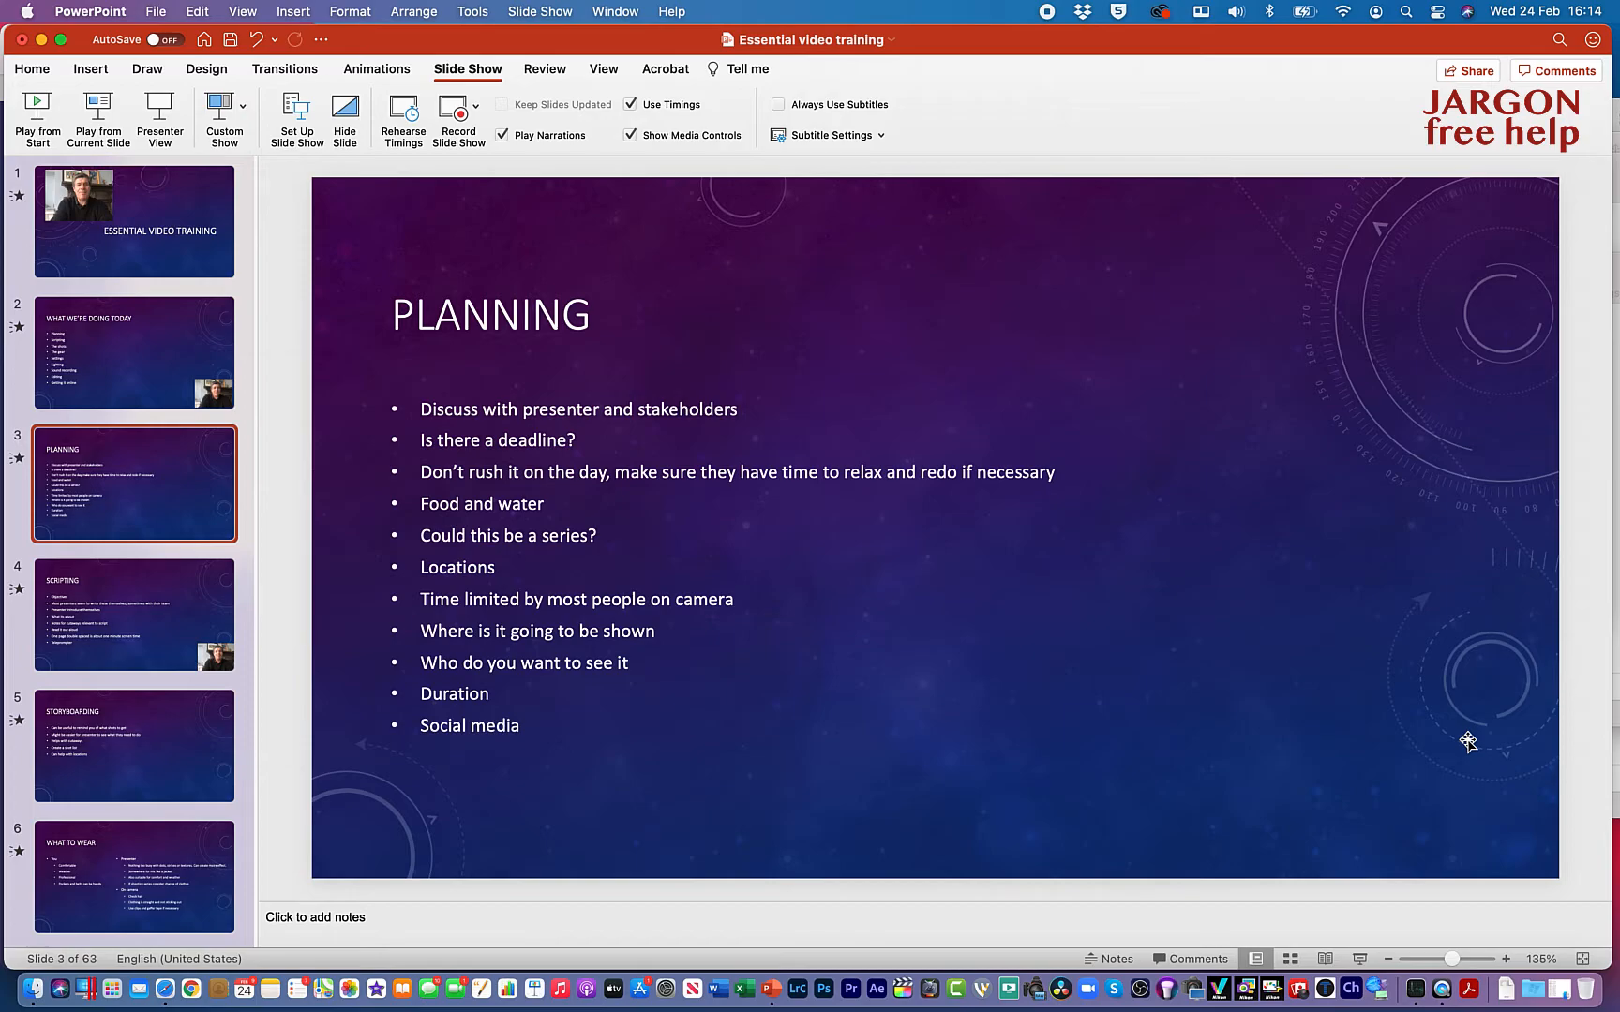
pyautogui.press('super+z')
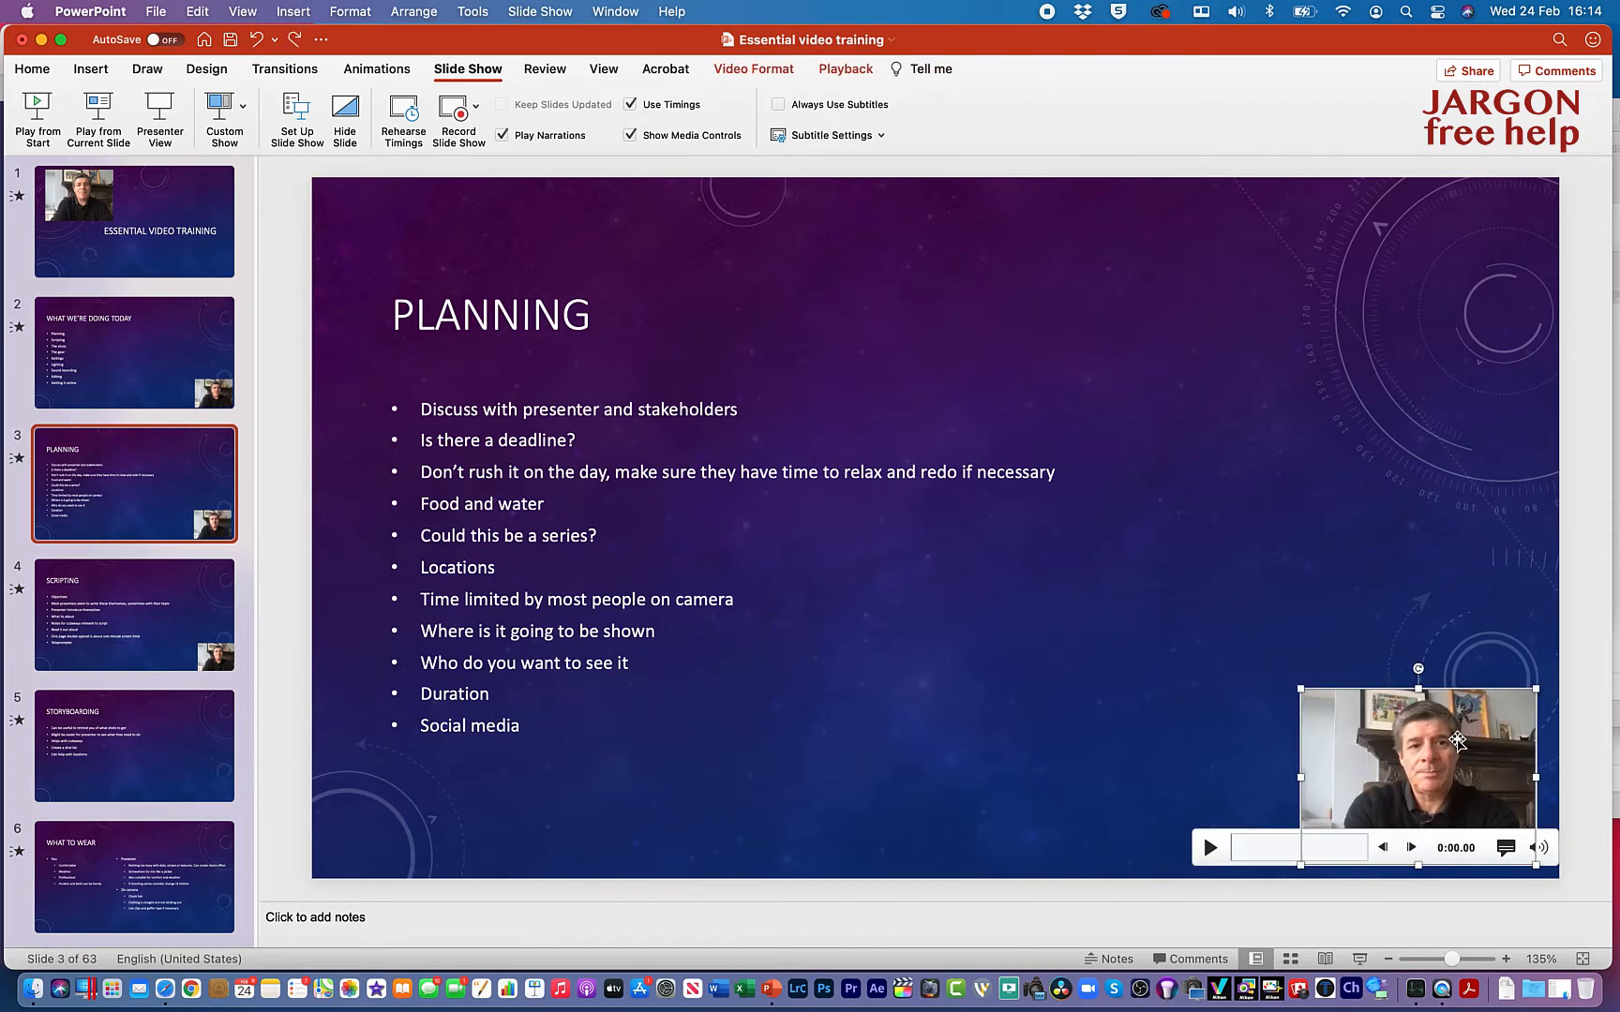
# Save the presentation and set up an export of it with MP4 as the file format
pyautogui.click(156, 12)
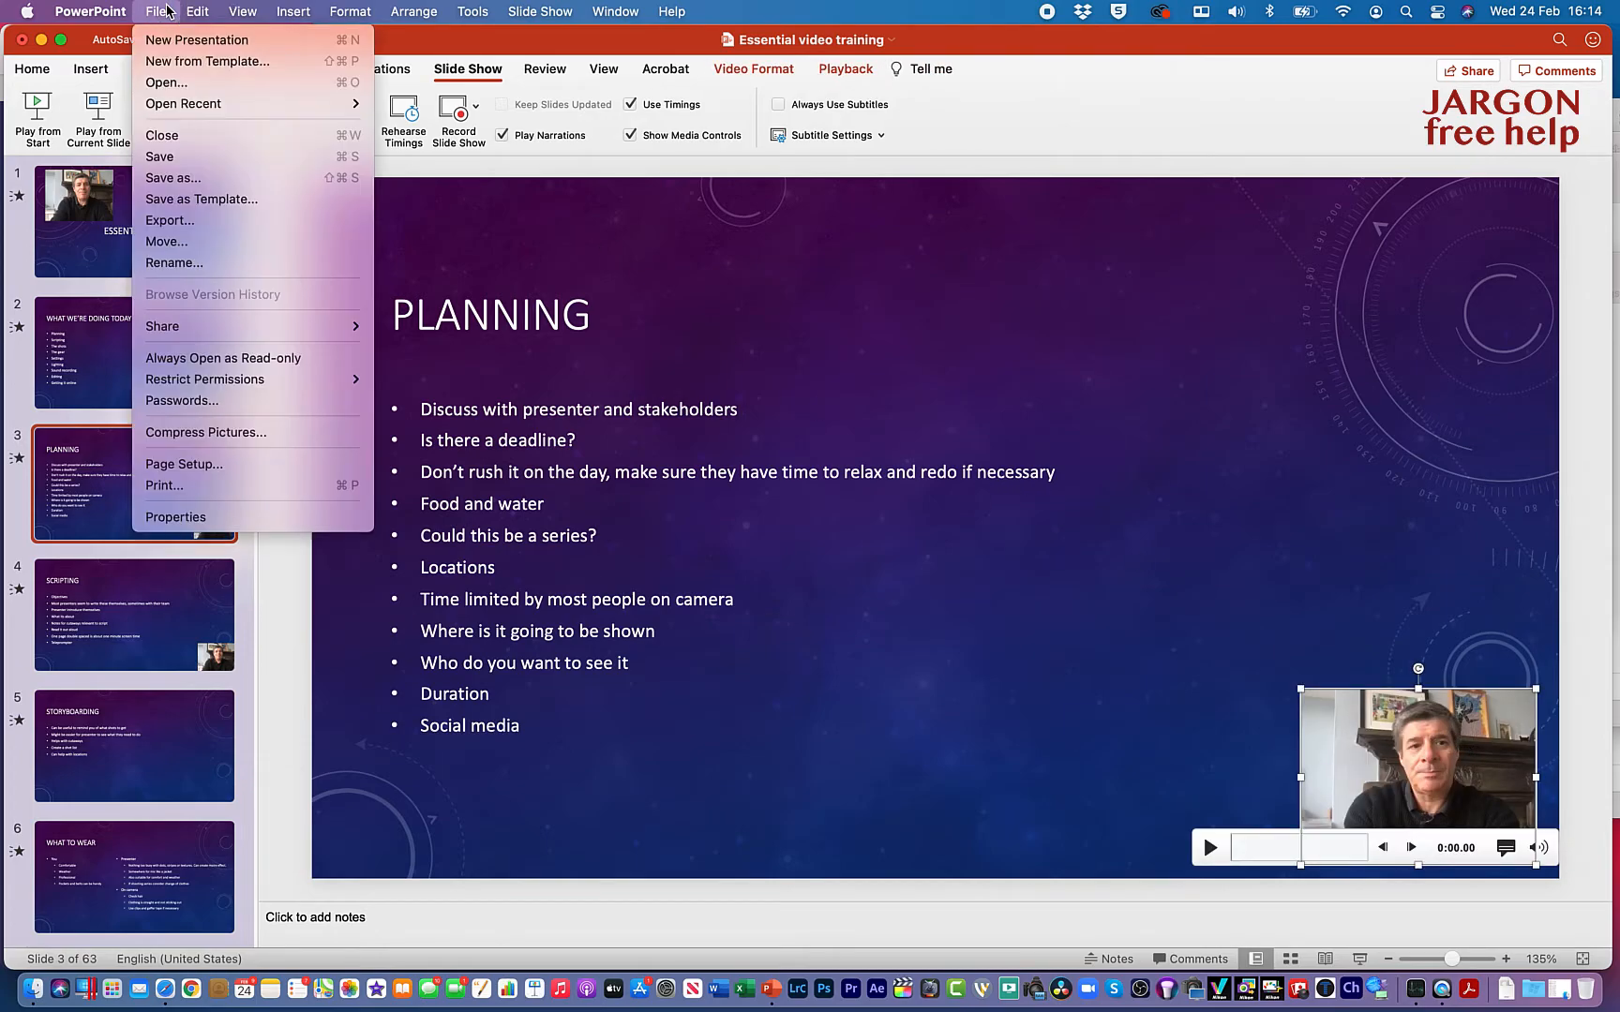
pyautogui.click(158, 158)
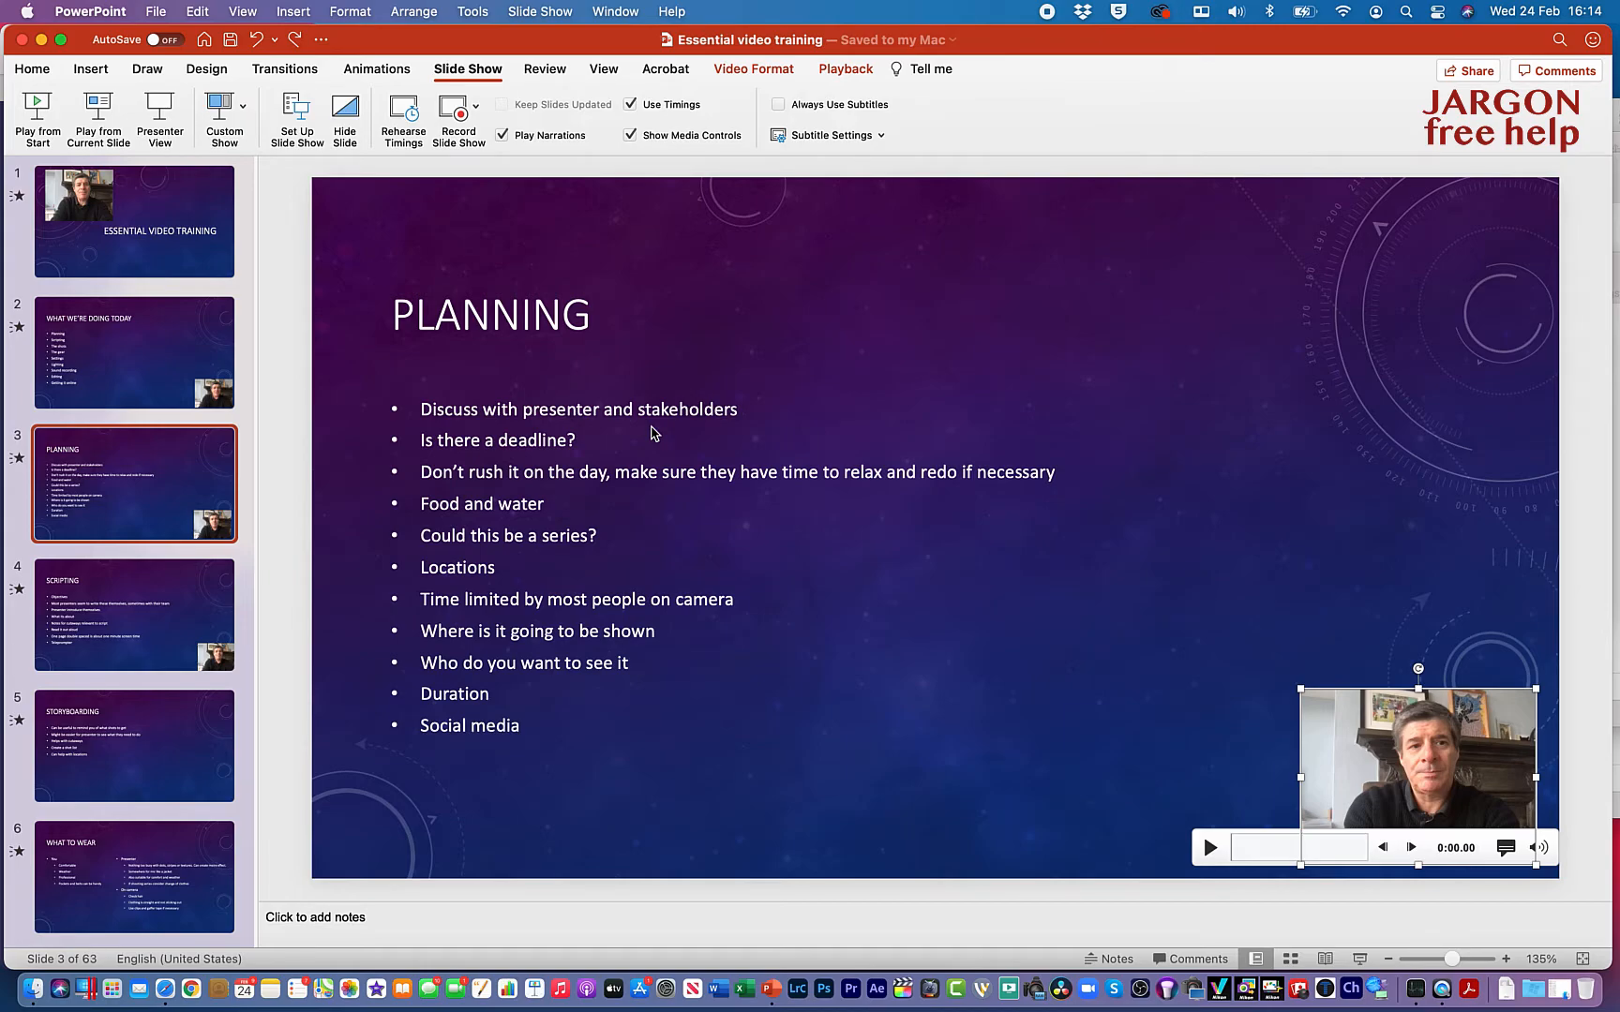
pyautogui.click(157, 11)
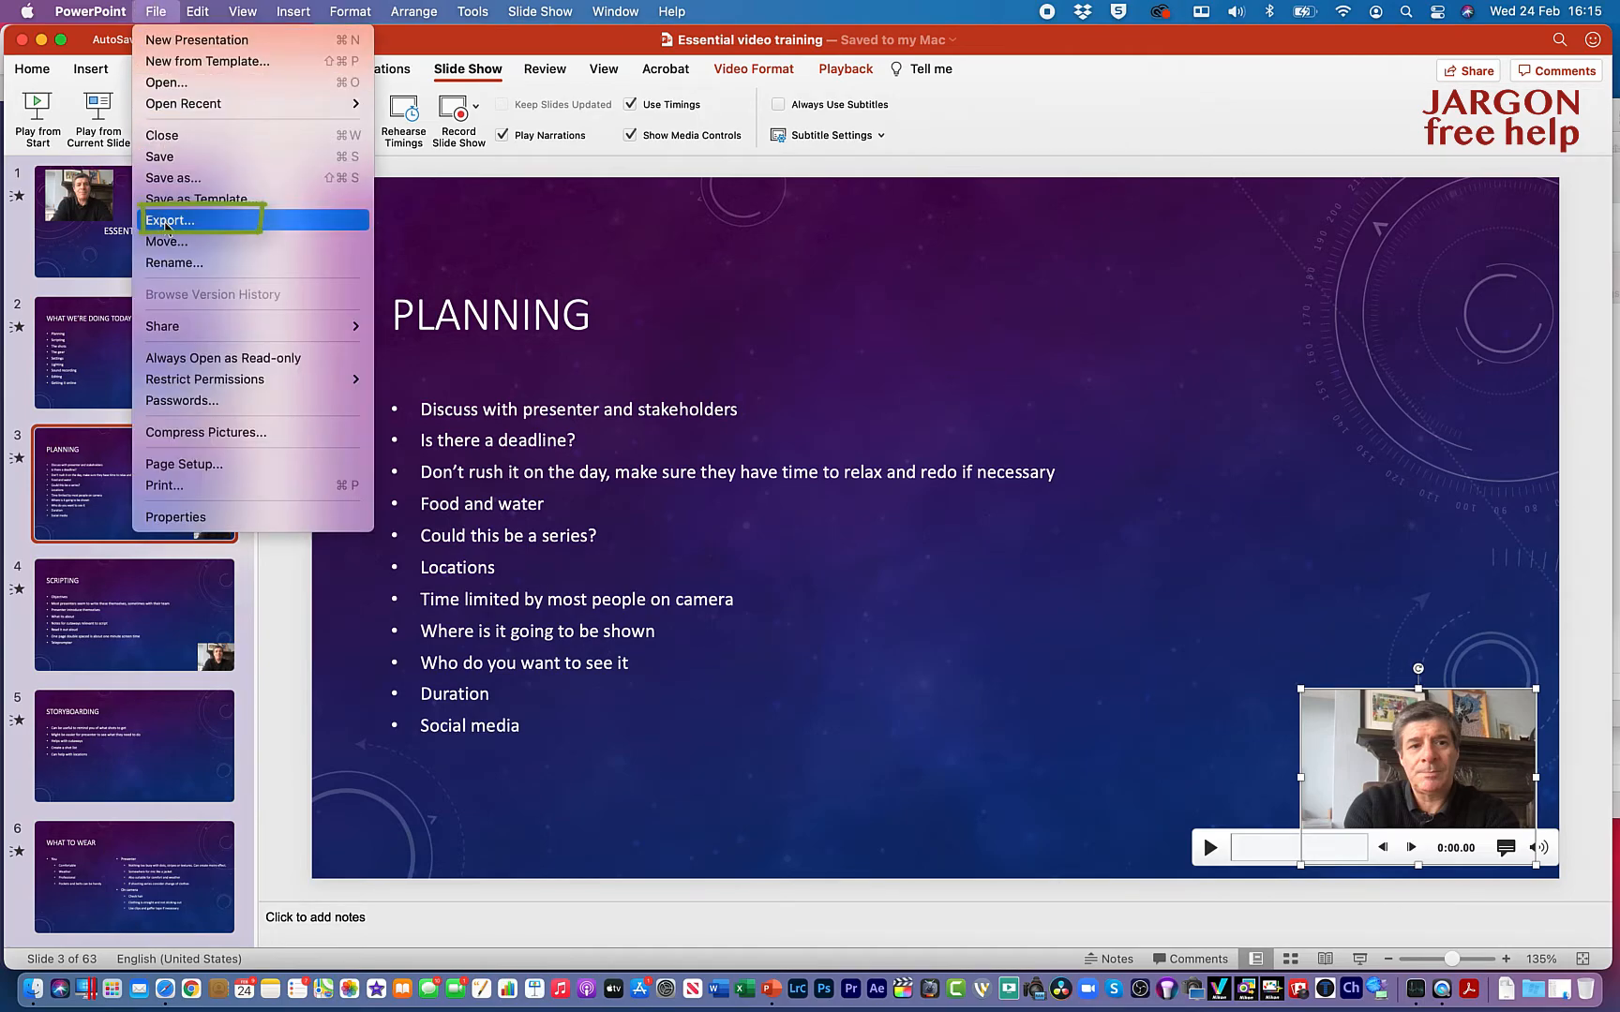
pyautogui.click(167, 221)
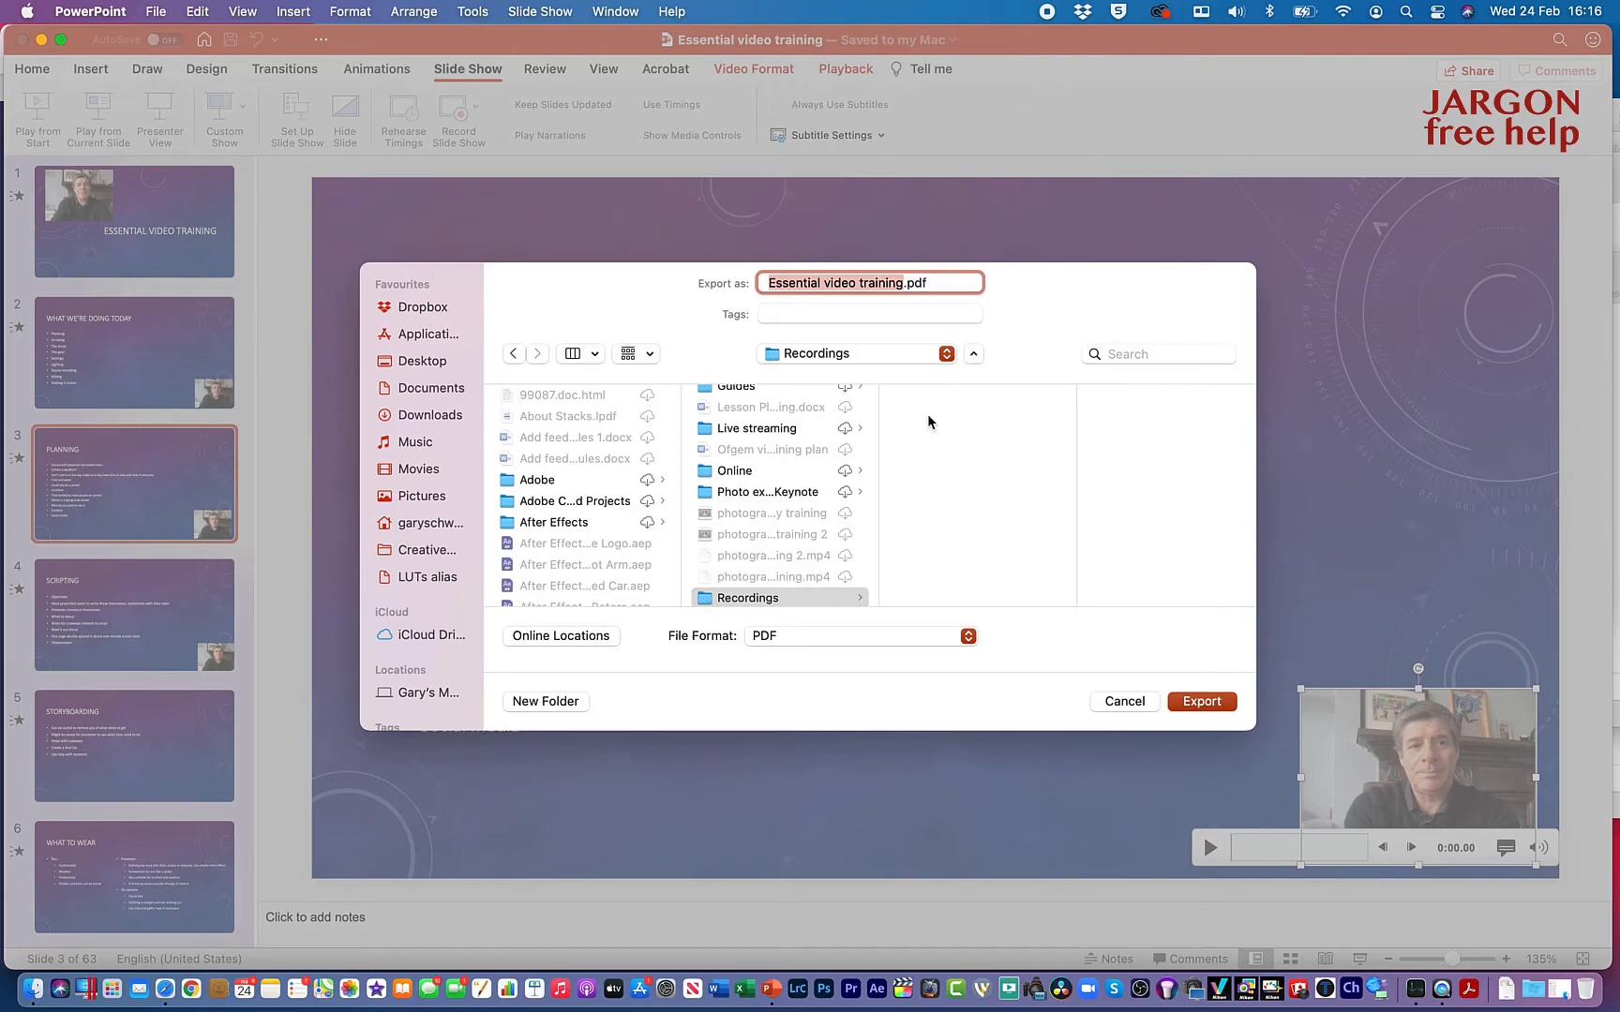
pyautogui.click(890, 644)
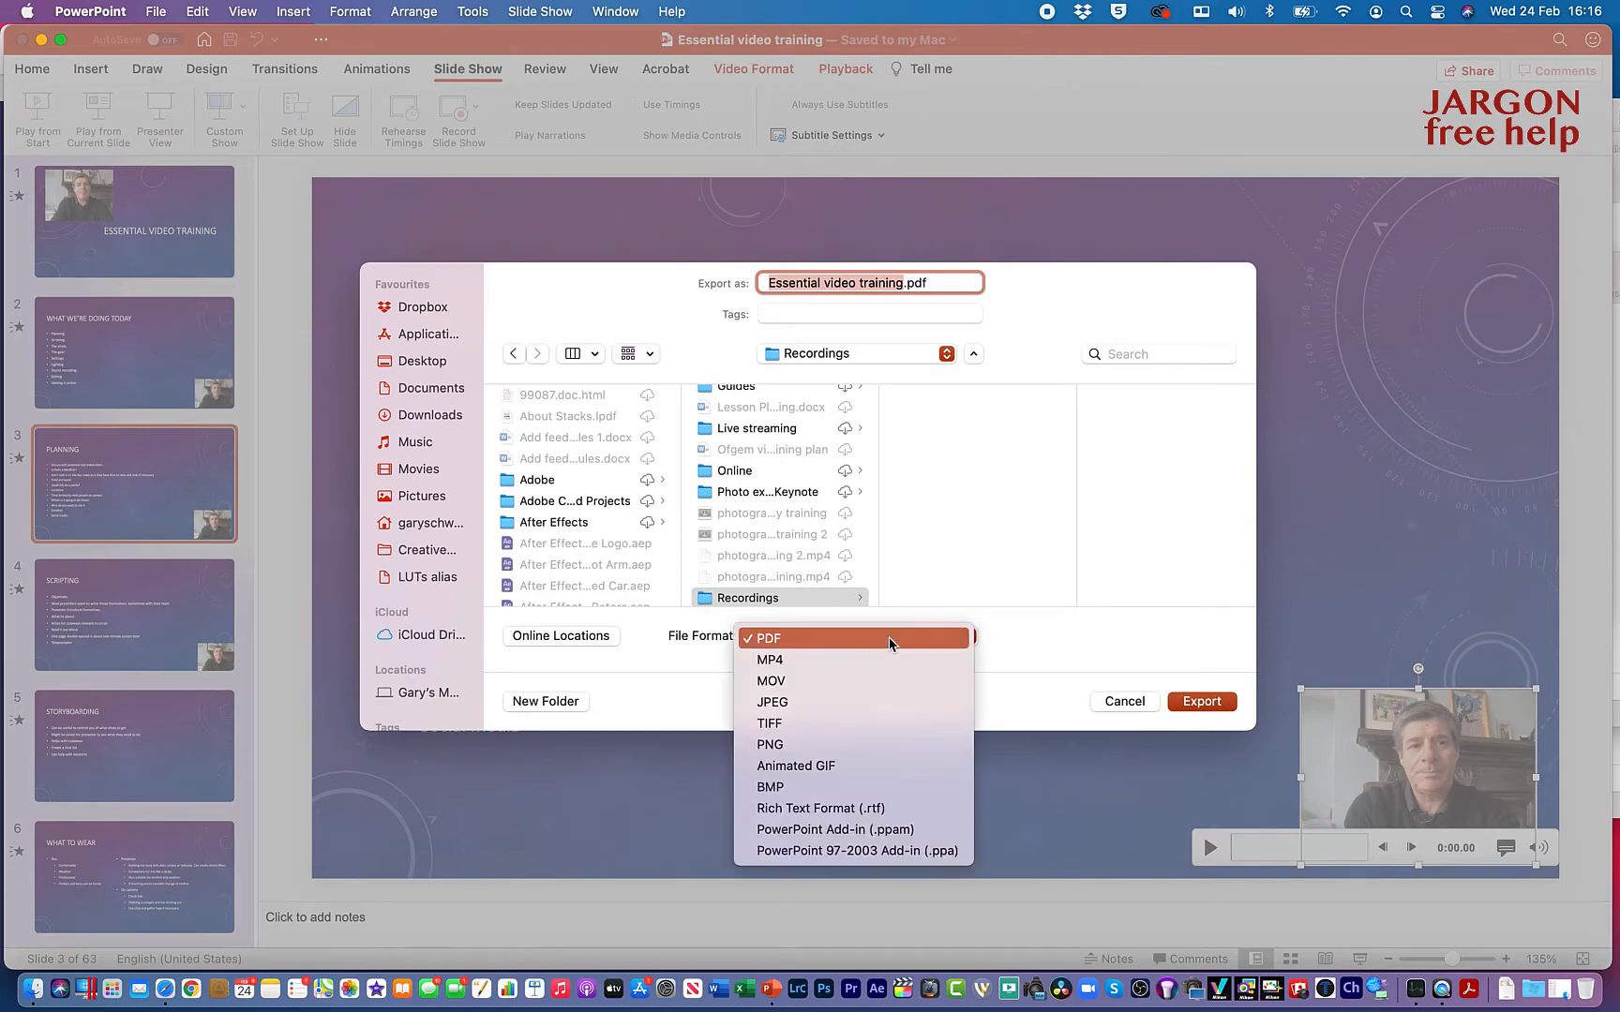
pyautogui.click(836, 658)
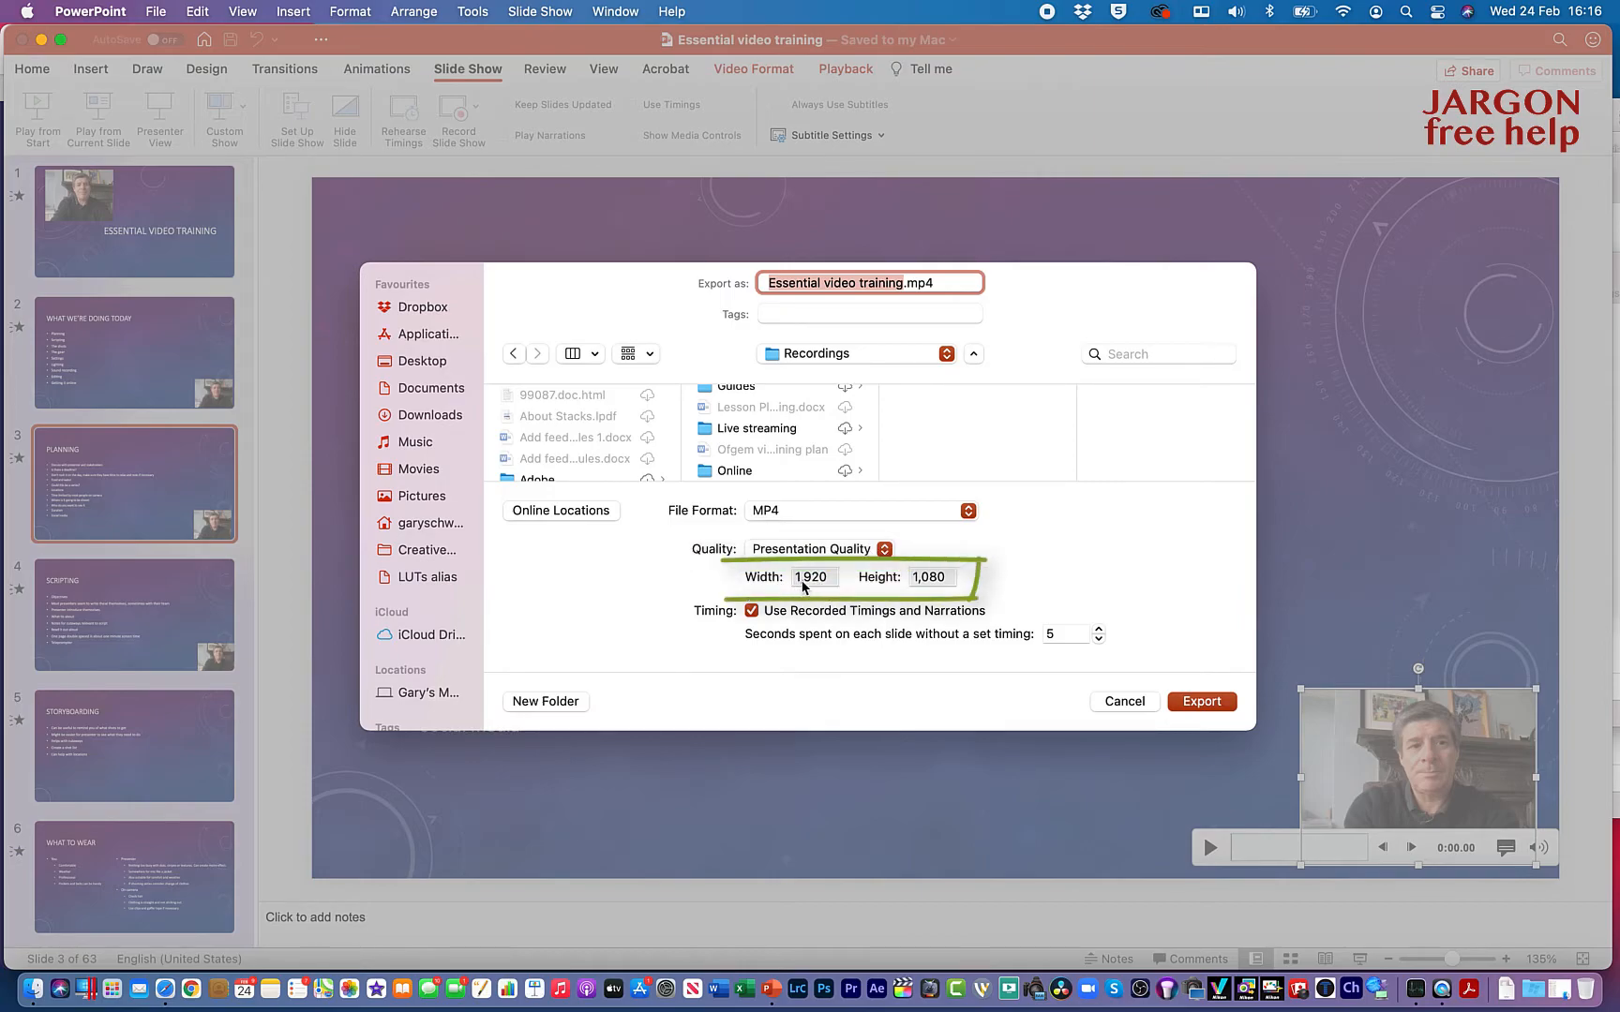
# Try Internet Quality for the video export and return the setting to Presentation Quality
pyautogui.click(884, 552)
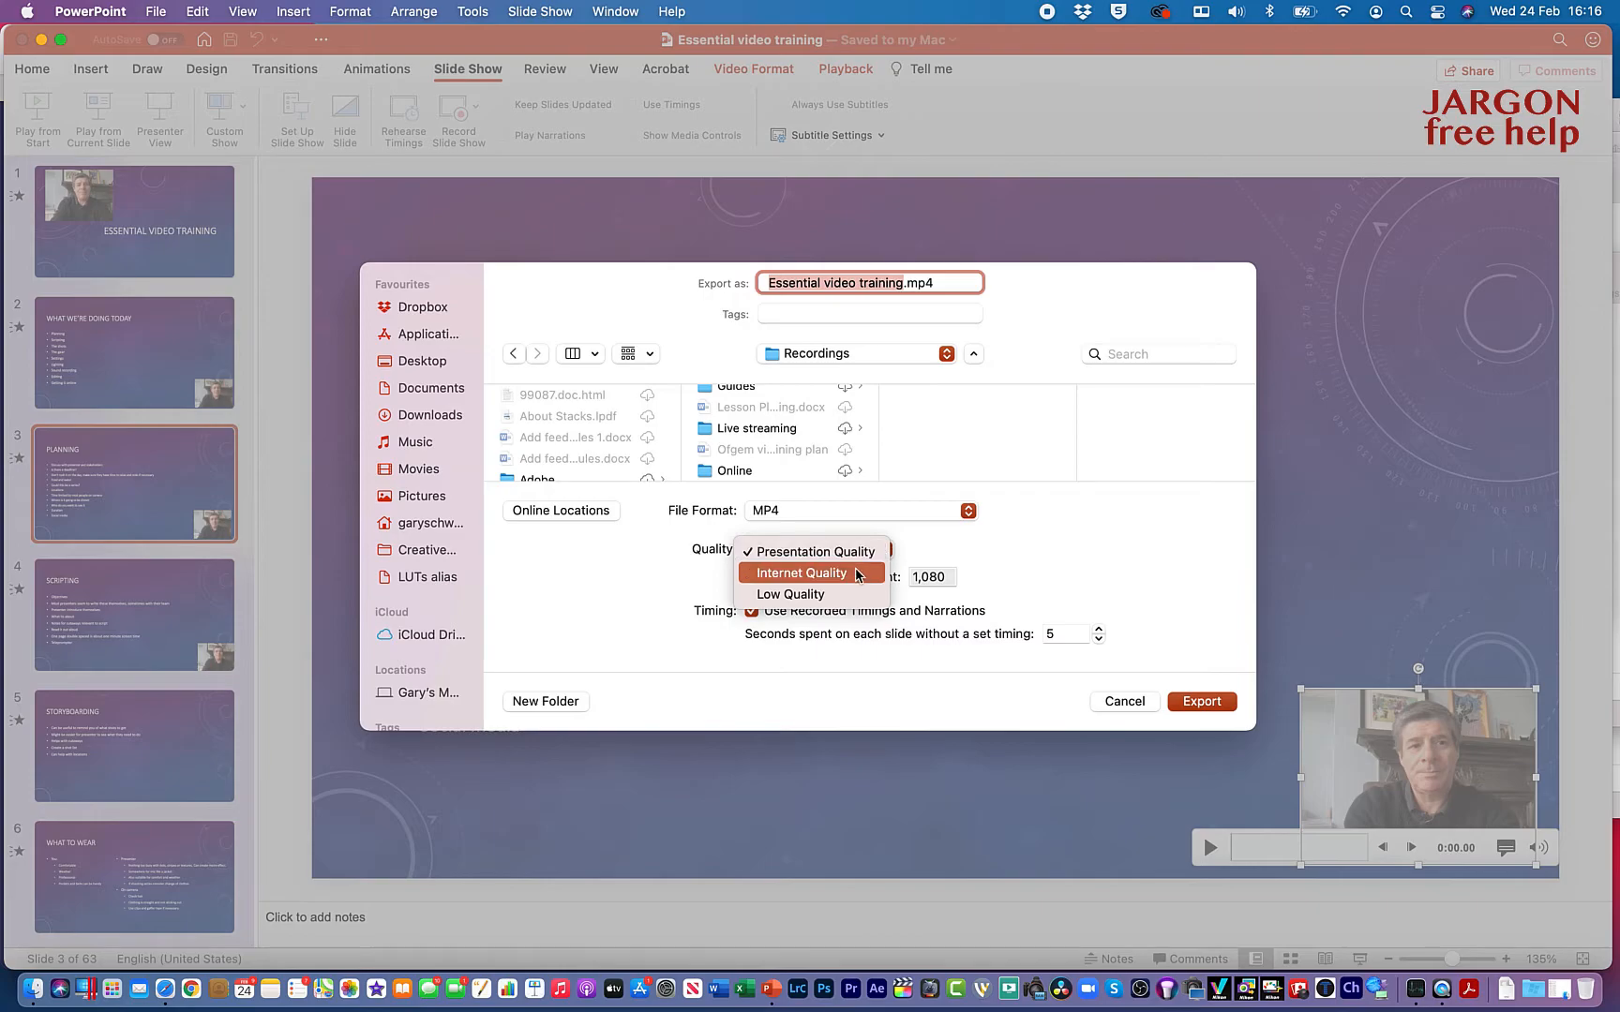
pyautogui.click(855, 574)
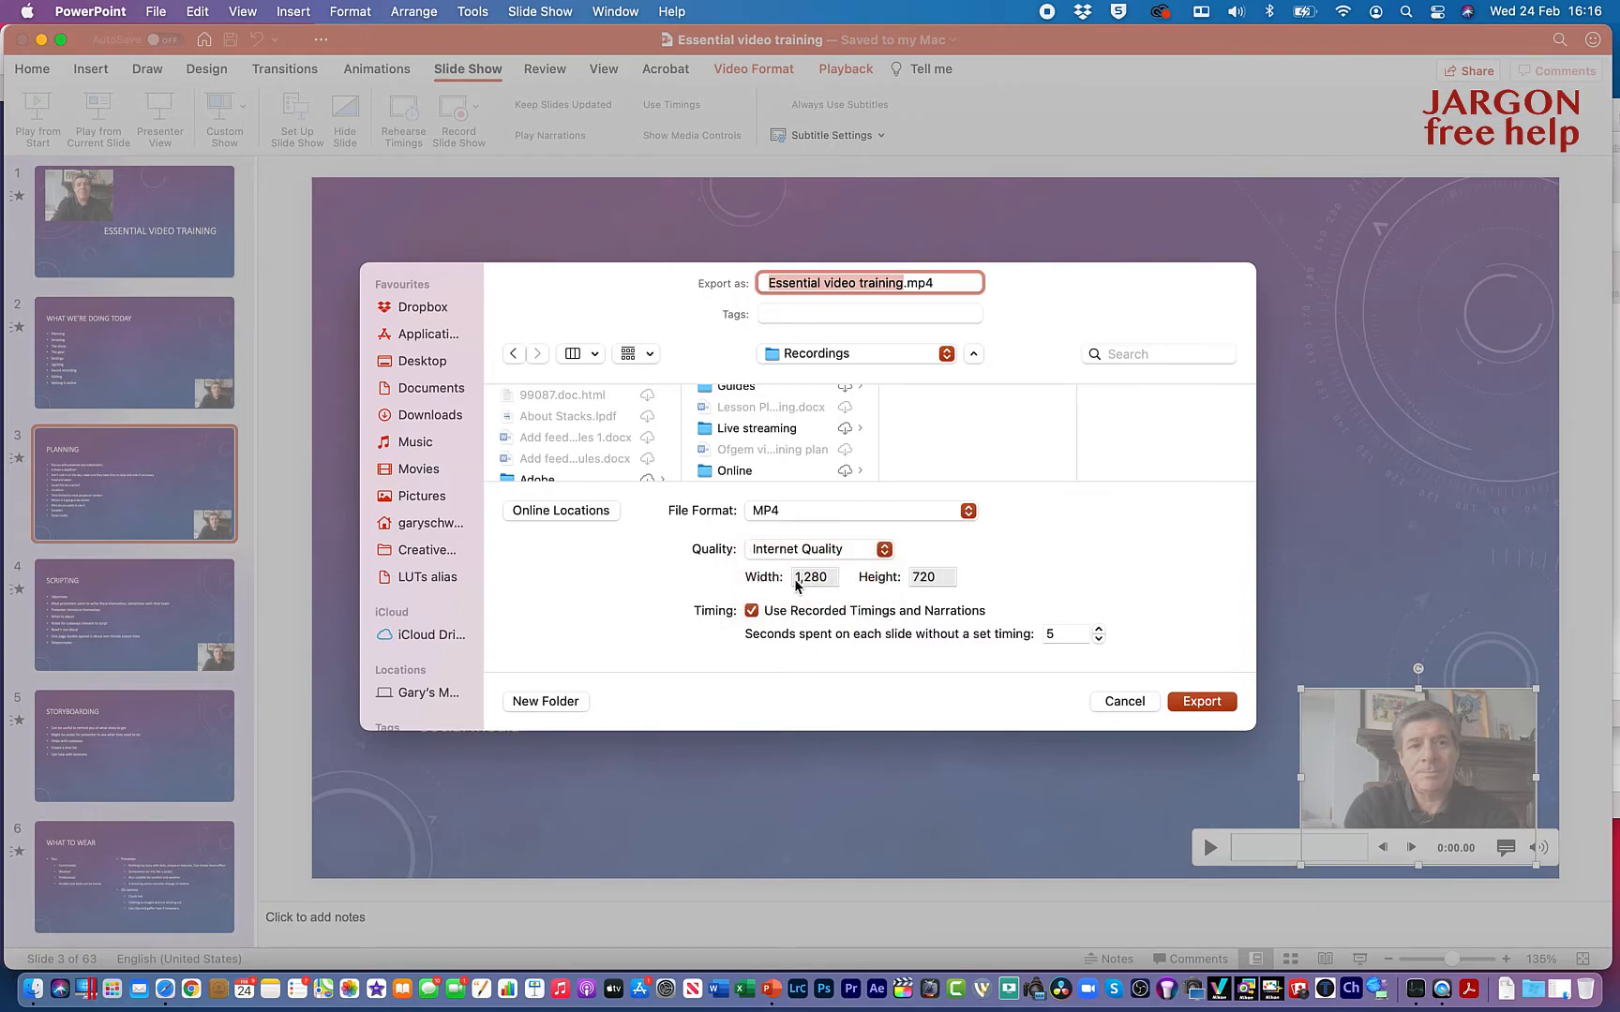
pyautogui.click(885, 551)
pyautogui.click(857, 571)
pyautogui.click(885, 550)
pyautogui.click(859, 513)
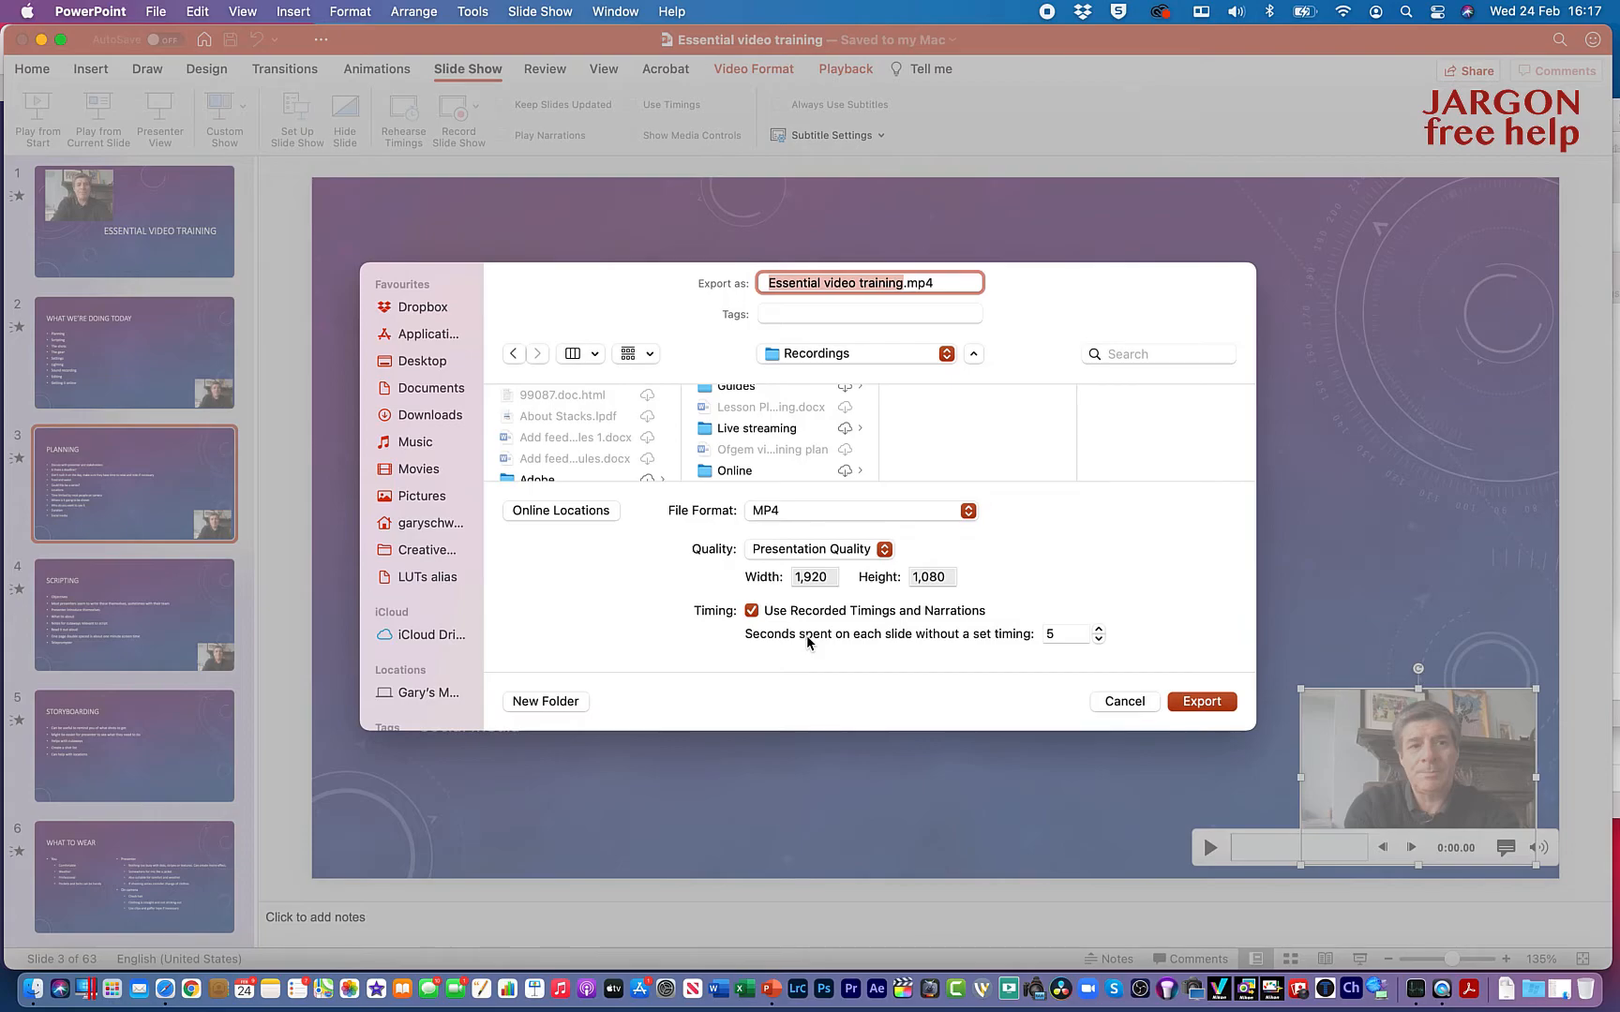
# Try 9 and 20 seconds as the time spent on each slide without a set timing
pyautogui.click(1099, 630)
pyautogui.click(1098, 630)
pyautogui.click(1099, 630)
pyautogui.click(1099, 630)
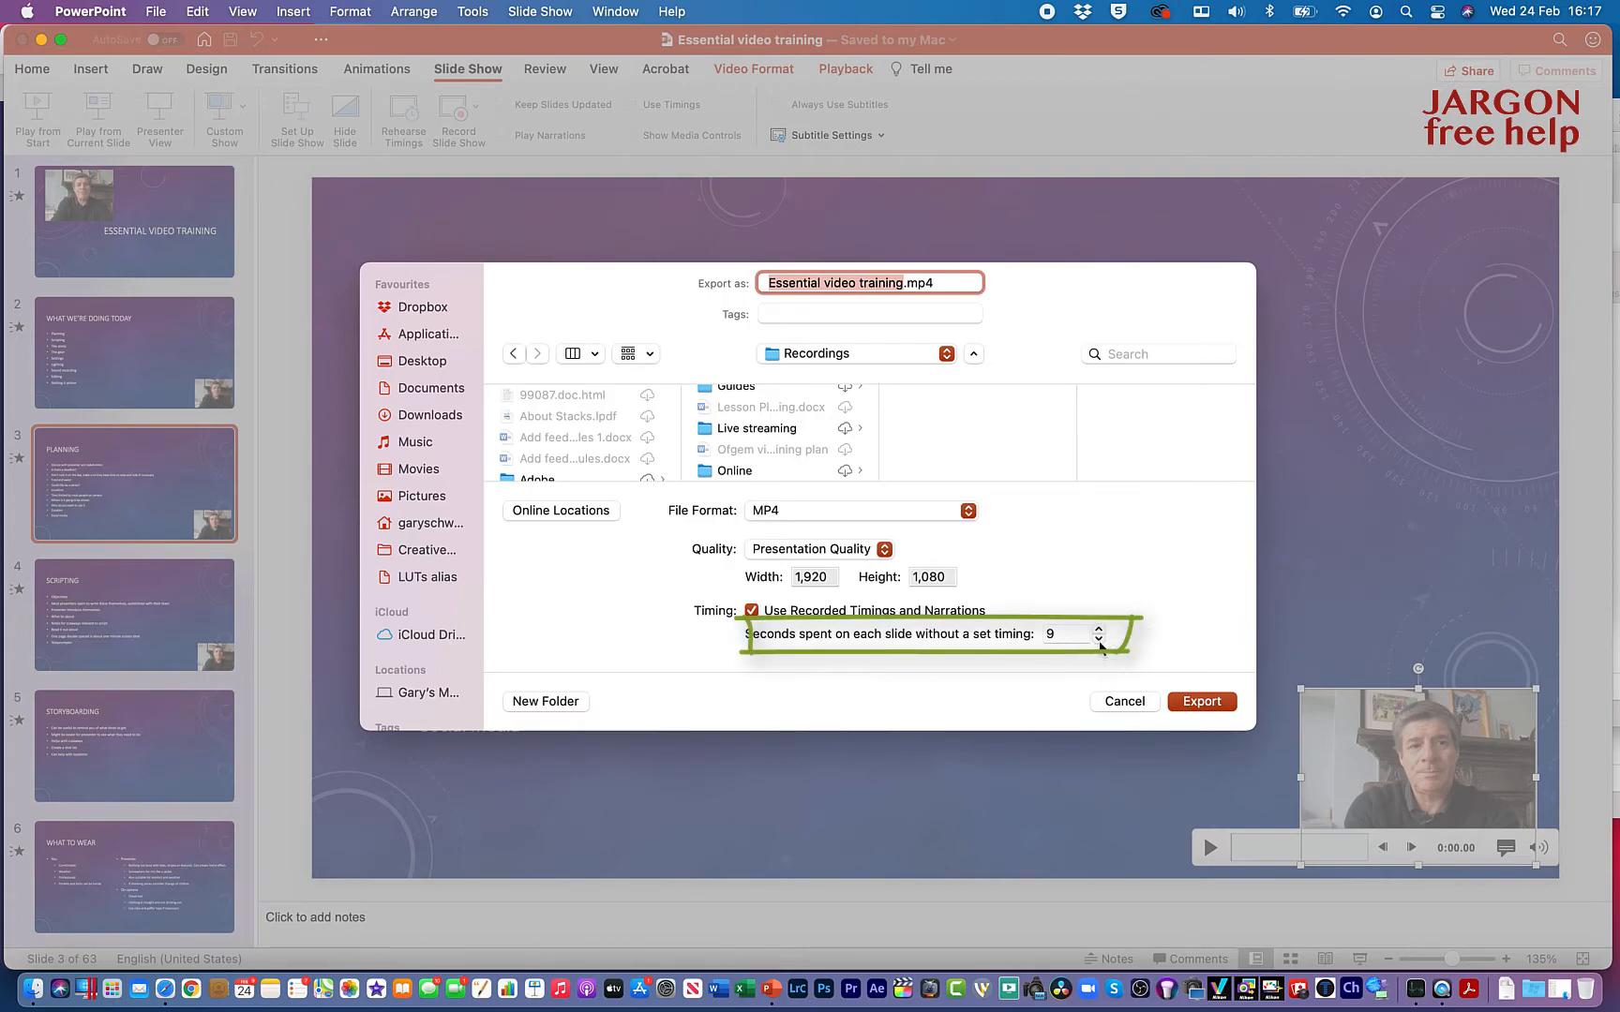
pyautogui.doubleClick(1048, 635)
pyautogui.write('20')
# Set the time spent on each slide without a set timing to 5 seconds and export the video
pyautogui.doubleClick(1069, 633)
pyautogui.write('5')
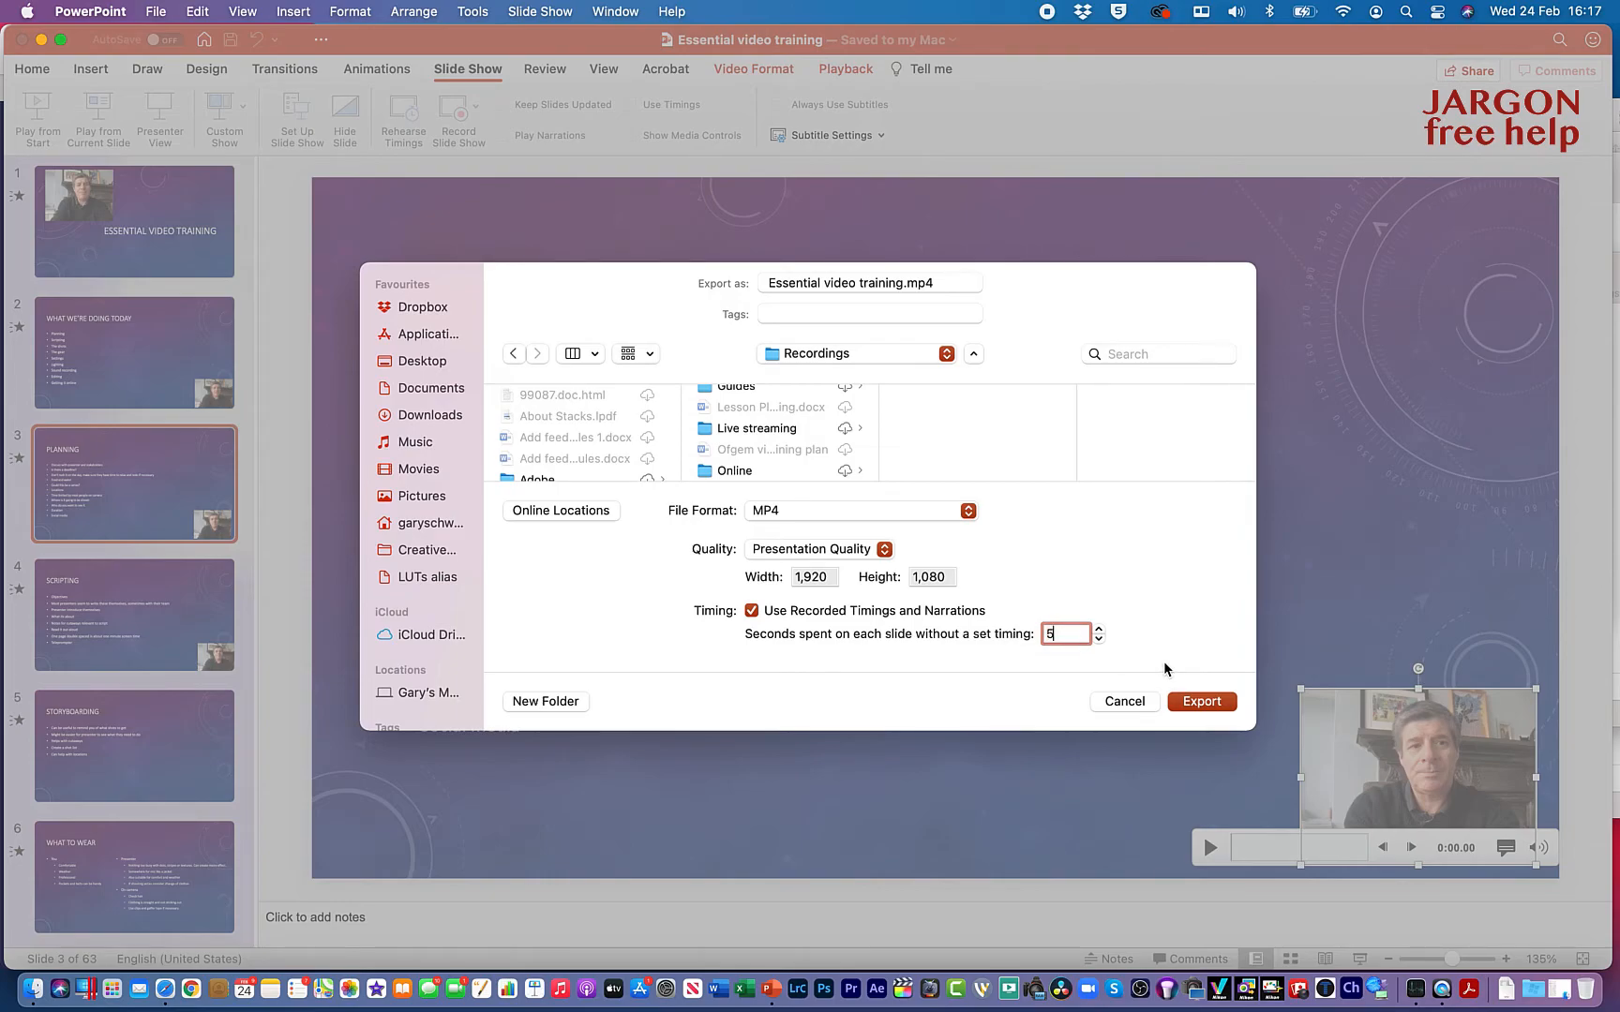
pyautogui.click(1204, 703)
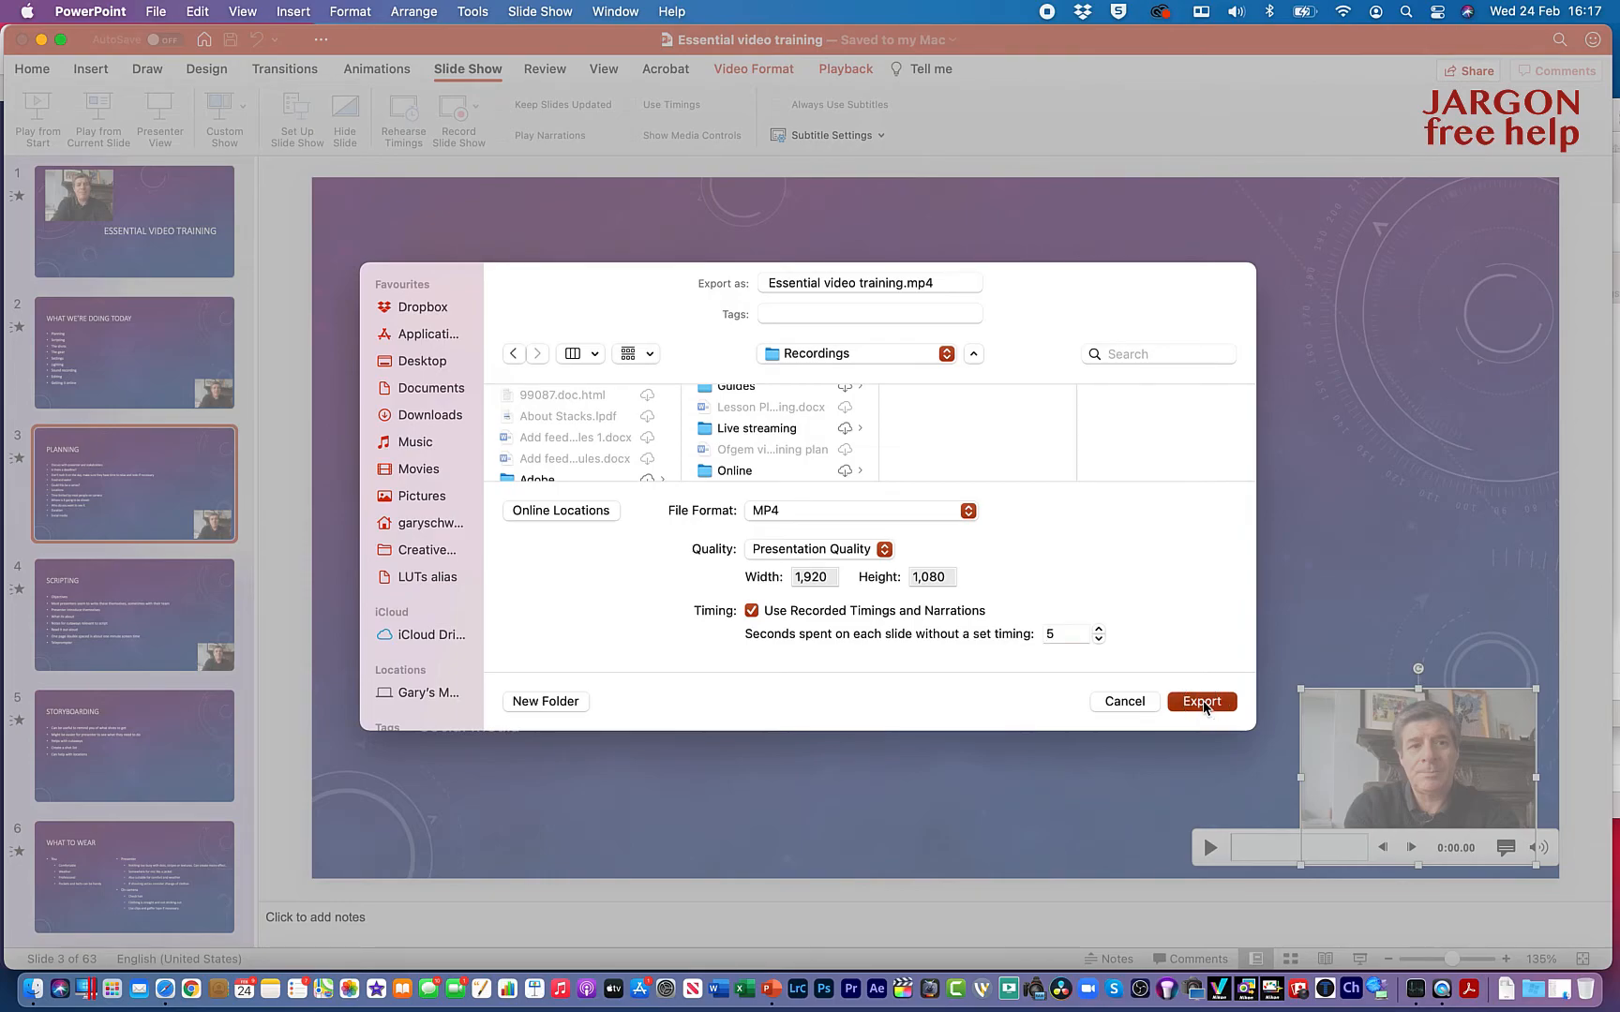